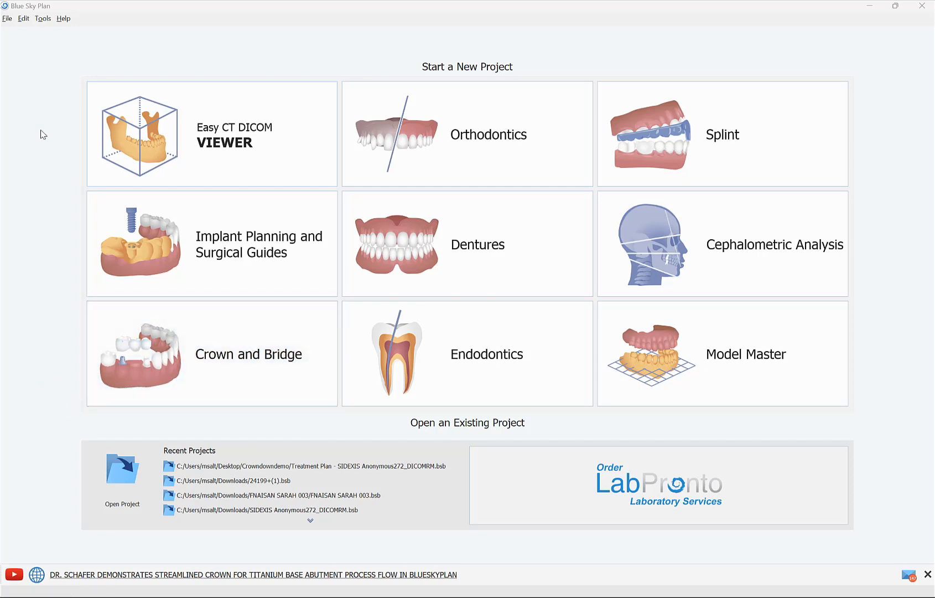
Step: Check the installed software version in the About information and view where updates are offered
{"action": "left_click", "coordinate": [68, 17]}
{"action": "left_click", "coordinate": [98, 126]}
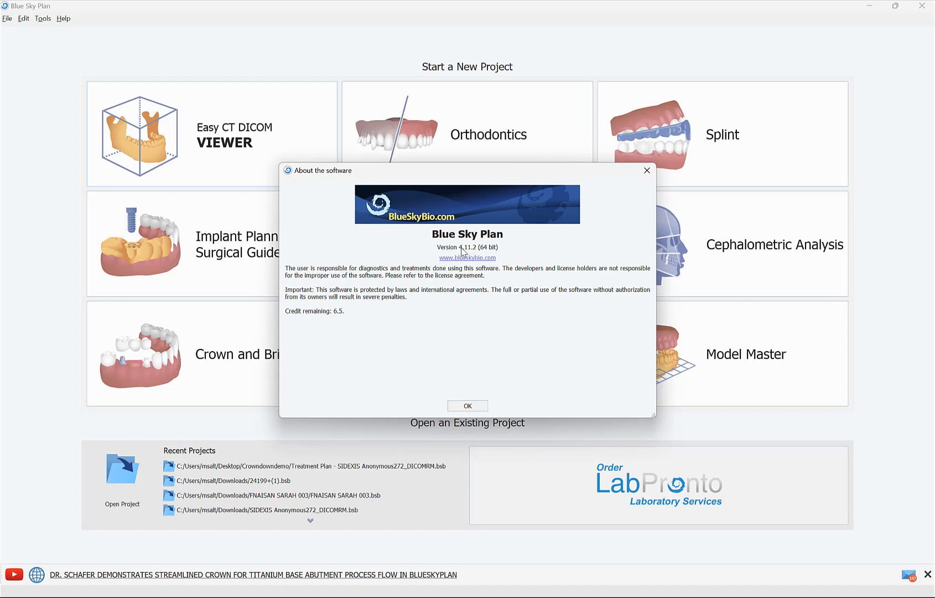
{"action": "left_click", "coordinate": [647, 170]}
{"action": "left_click", "coordinate": [64, 19]}
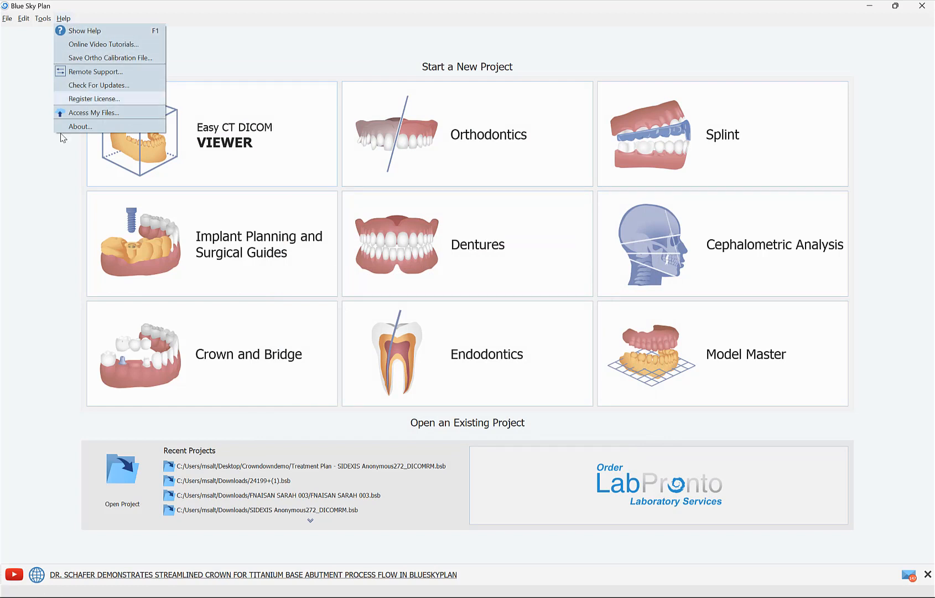
{"action": "left_click", "coordinate": [52, 209]}
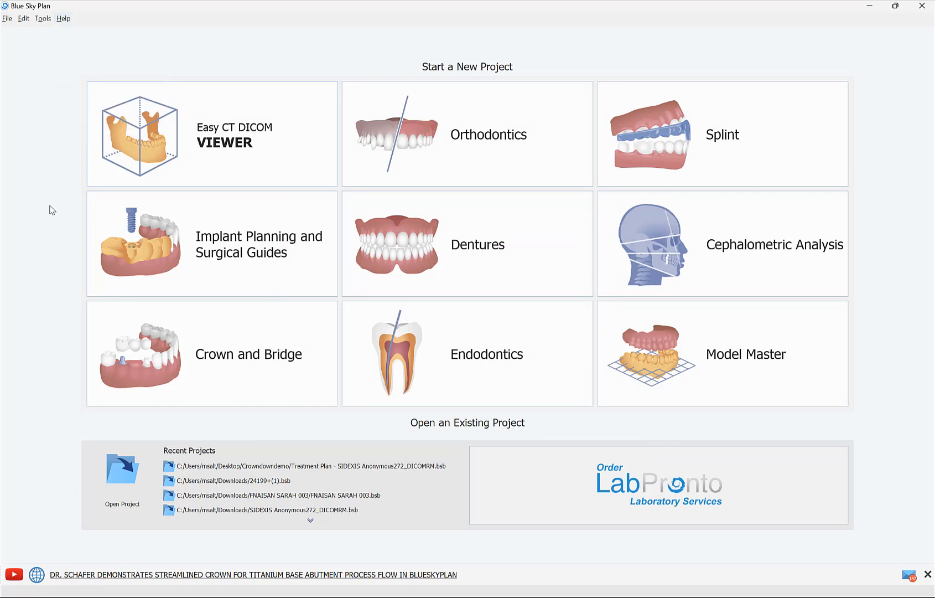
Step: Start a Crown for Titanium Base project with GingivaMaskUpper.stl, LowerJaw.stl and upper model scanbody.stl from the Crown titanium base folder
{"action": "left_click", "coordinate": [223, 335]}
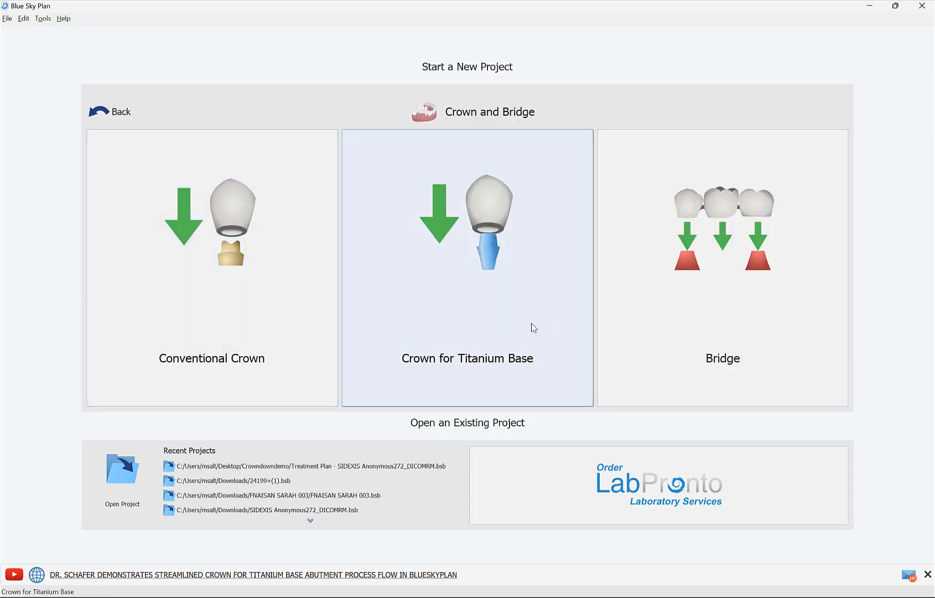
{"action": "left_click", "coordinate": [532, 325]}
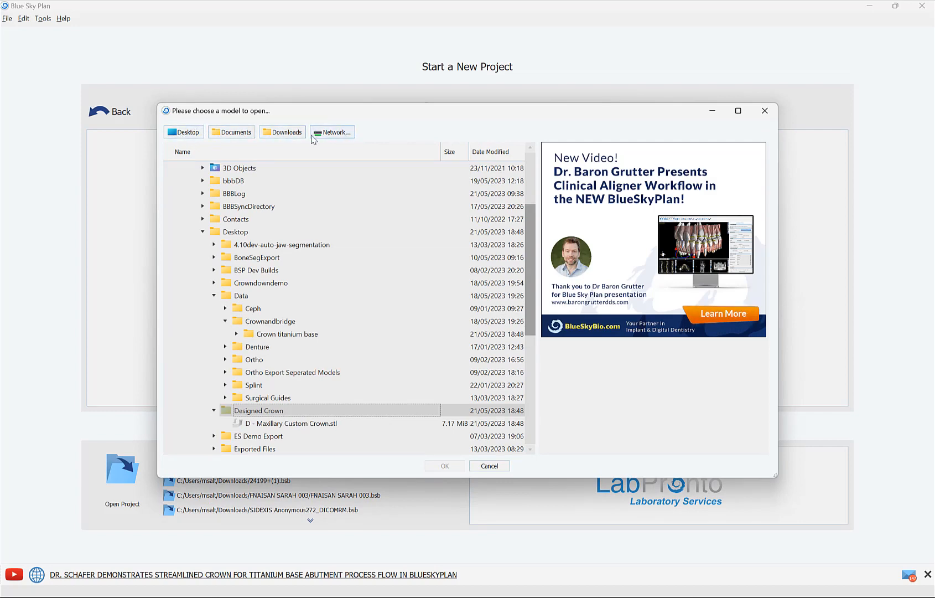
{"action": "left_click", "coordinate": [236, 334]}
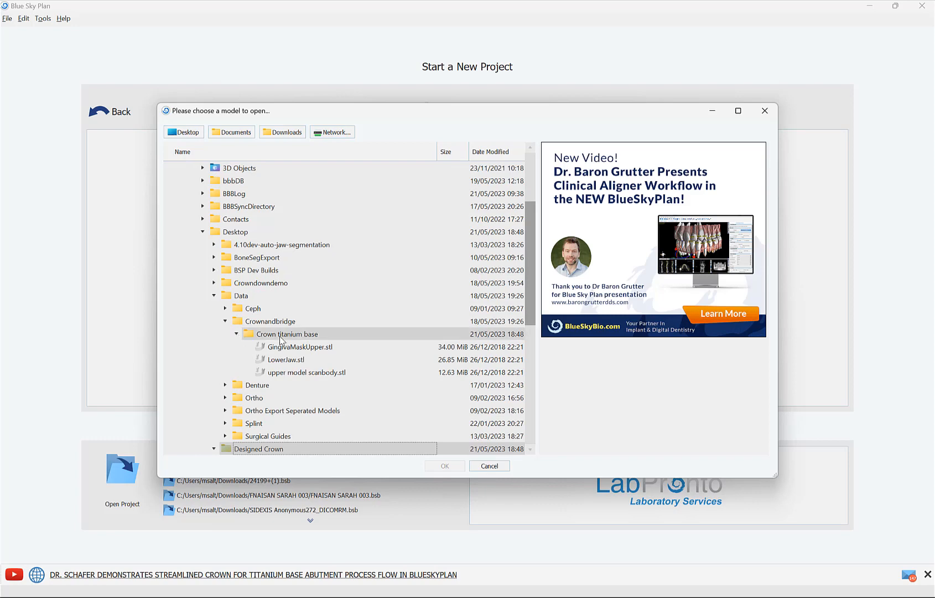
{"action": "left_click", "coordinate": [294, 348]}
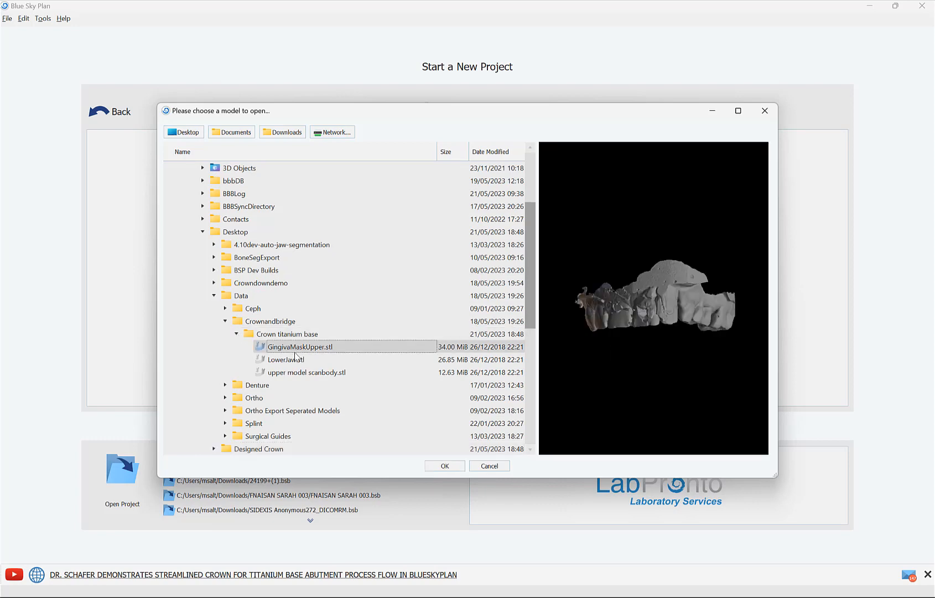
{"action": "left_click_drag", "start_coordinate": [687, 370], "coordinate": [711, 226]}
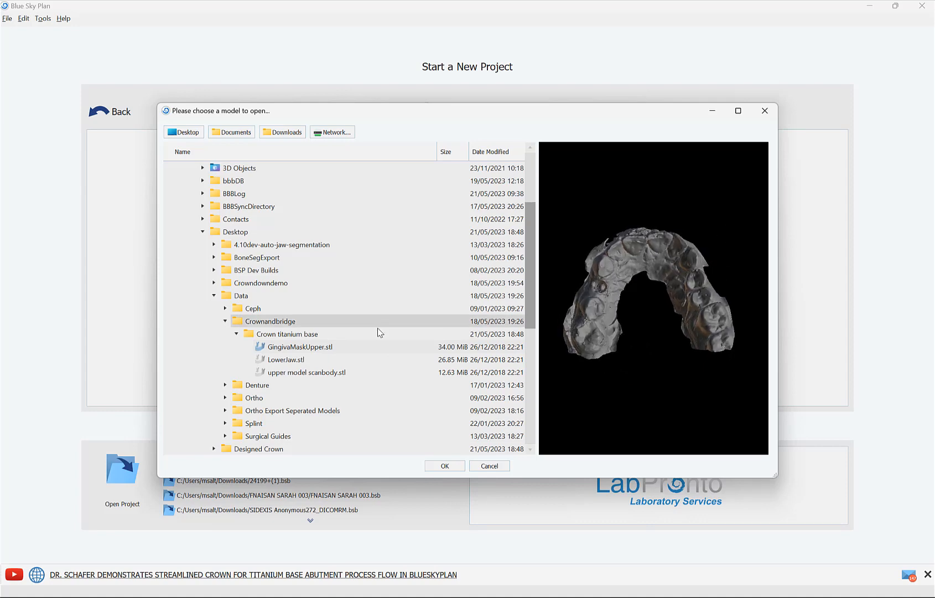
{"action": "left_click", "coordinate": [297, 350]}
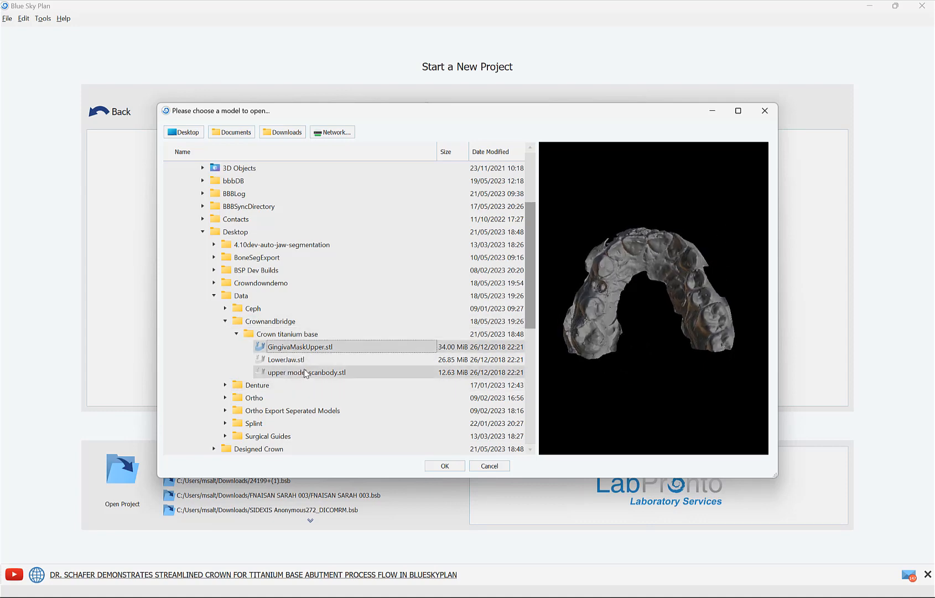
{"action": "left_click", "coordinate": [303, 373], "text": "shift"}
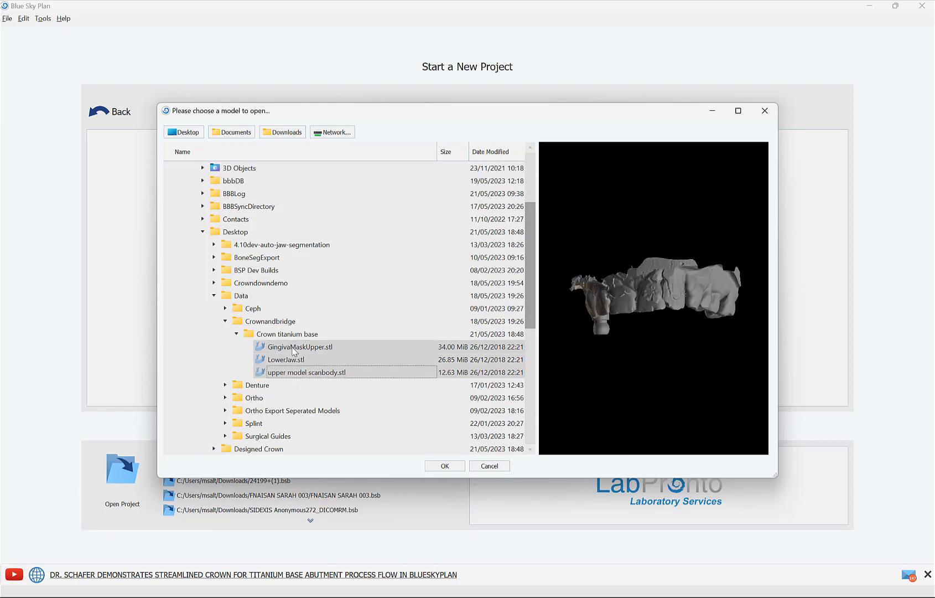
{"action": "left_click", "coordinate": [445, 466]}
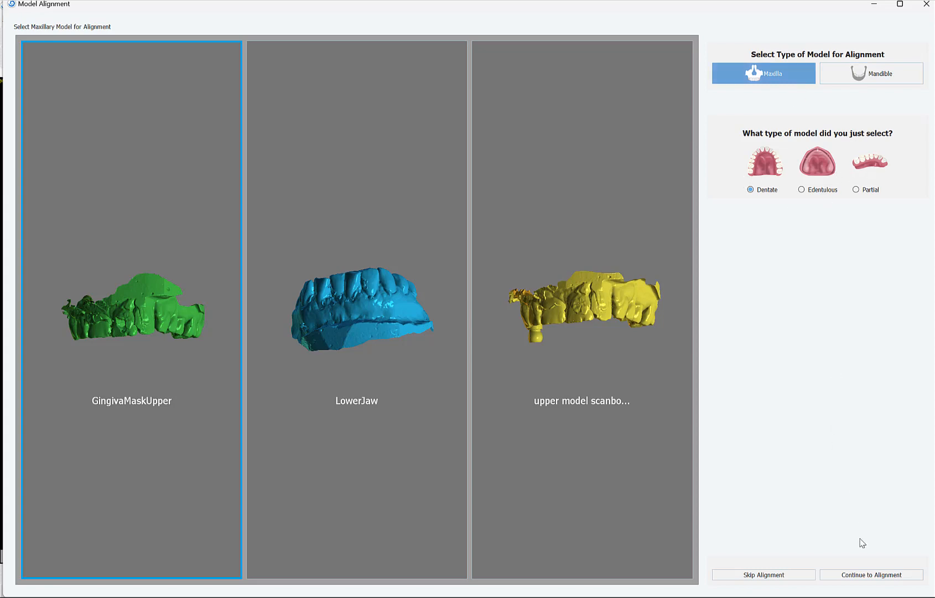
Step: Align GingivaMaskUpper as the dentate maxilla by marking three occlusal-plane points on a molar, the midline incisal edge and the opposite molar
{"action": "left_click", "coordinate": [872, 575]}
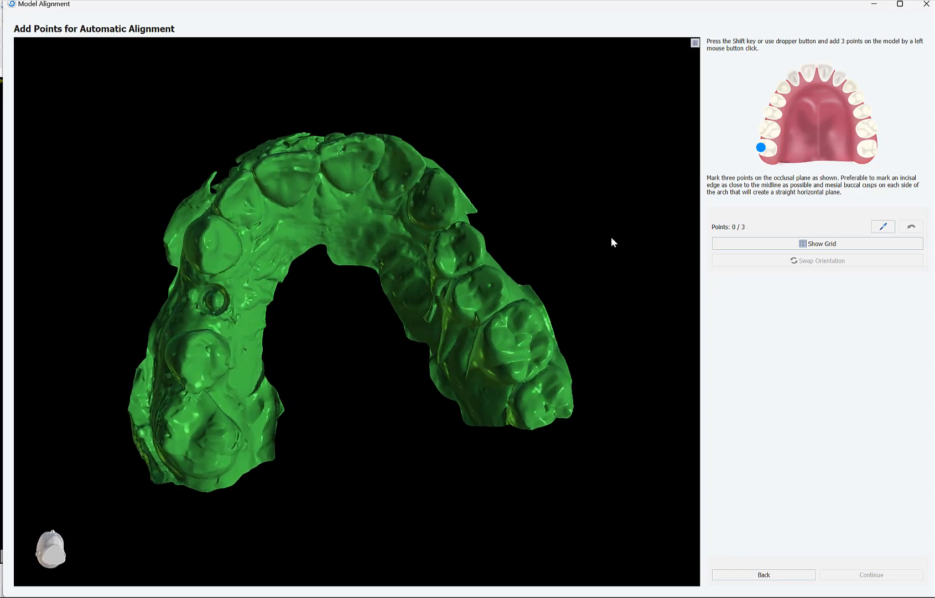
{"action": "left_click_drag", "start_coordinate": [565, 321], "coordinate": [602, 327]}
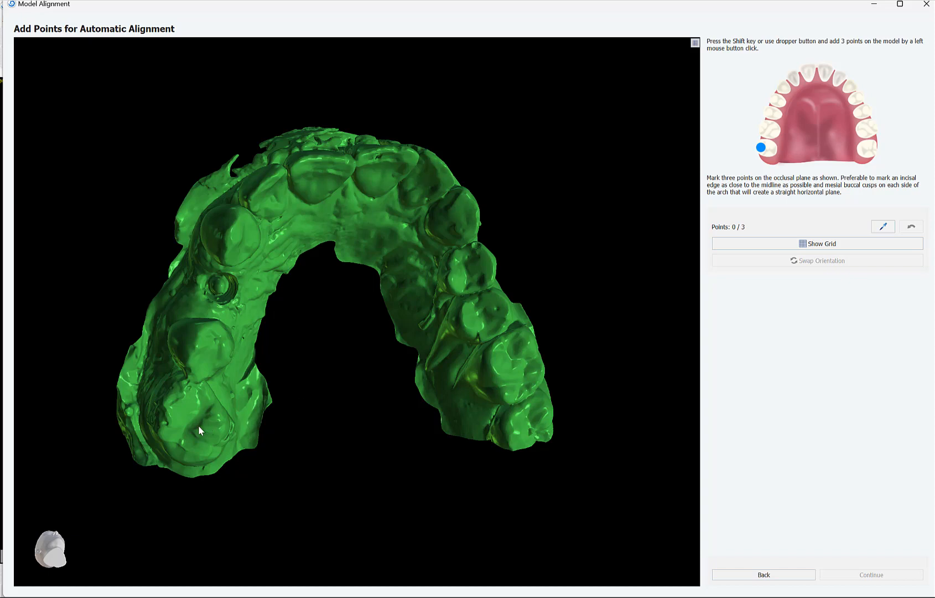
{"action": "left_click", "coordinate": [165, 433], "text": "shift"}
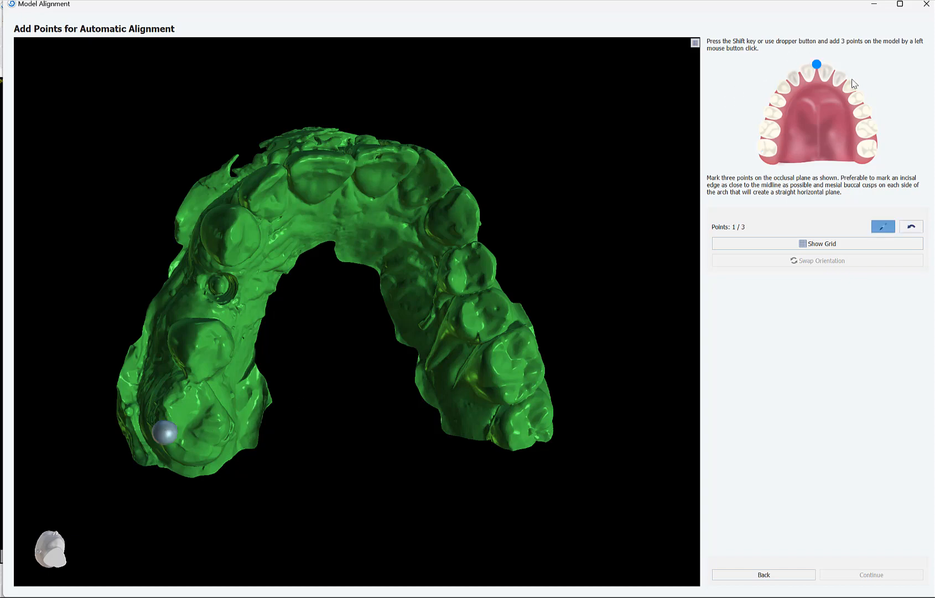
{"action": "left_click", "coordinate": [354, 159], "text": "shift"}
{"action": "left_click", "coordinate": [538, 378]}
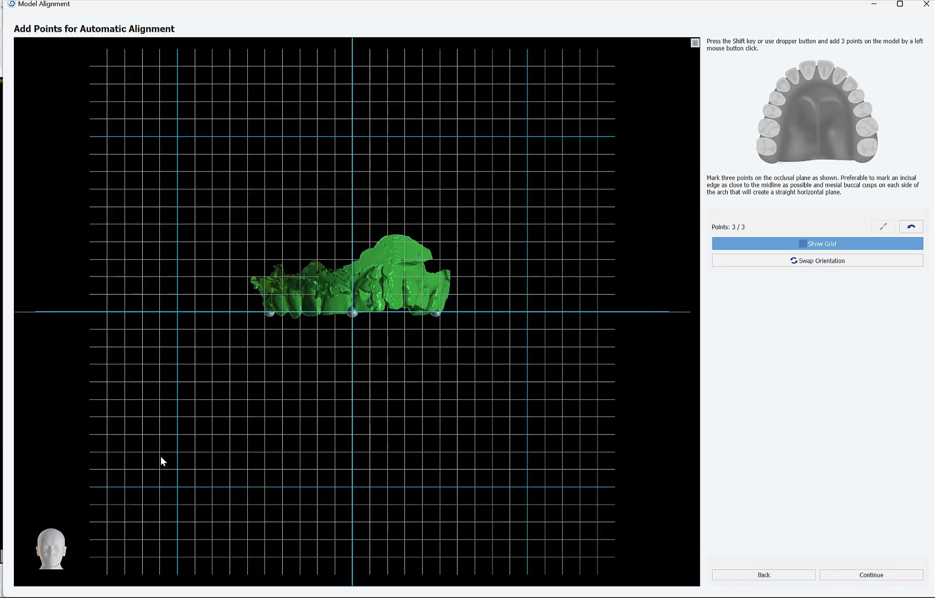
{"action": "left_click_drag", "start_coordinate": [161, 456], "coordinate": [138, 512]}
{"action": "left_click_drag", "start_coordinate": [333, 425], "coordinate": [290, 420]}
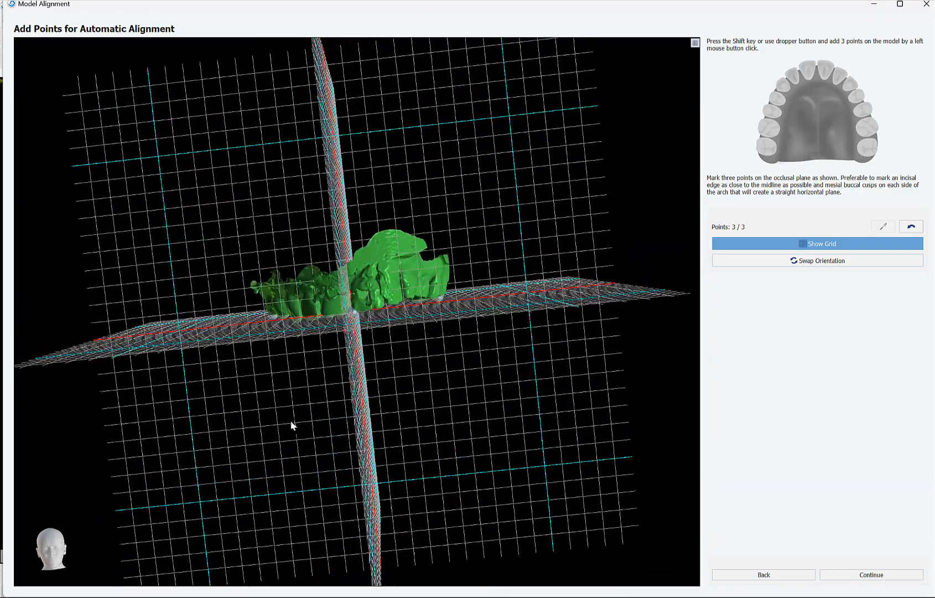
{"action": "left_click", "coordinate": [884, 578]}
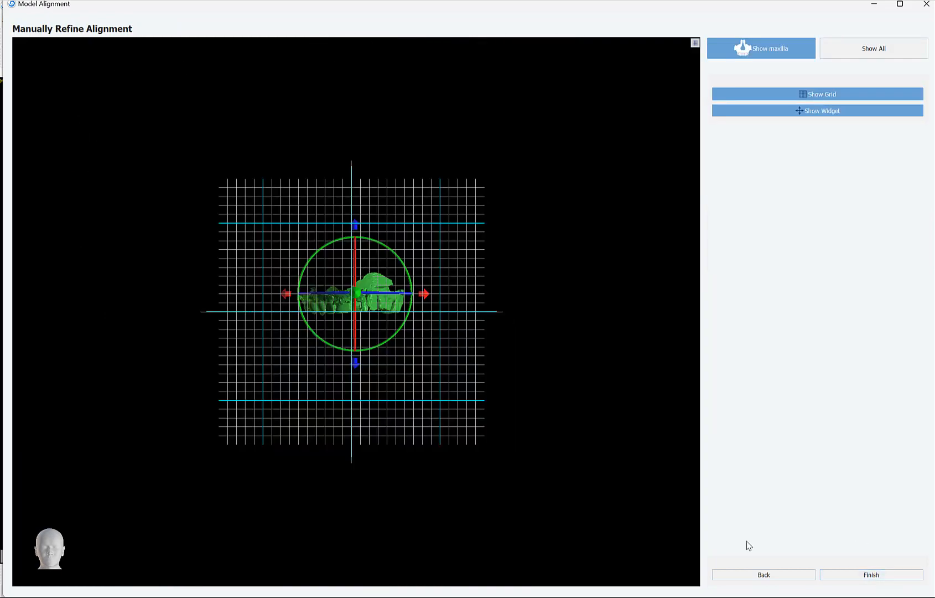
Step: Show all models in the manual refinement, rotate them very slightly in the frontal plane, and finish the model alignment
{"action": "right_click_drag", "start_coordinate": [464, 533], "coordinate": [451, 475]}
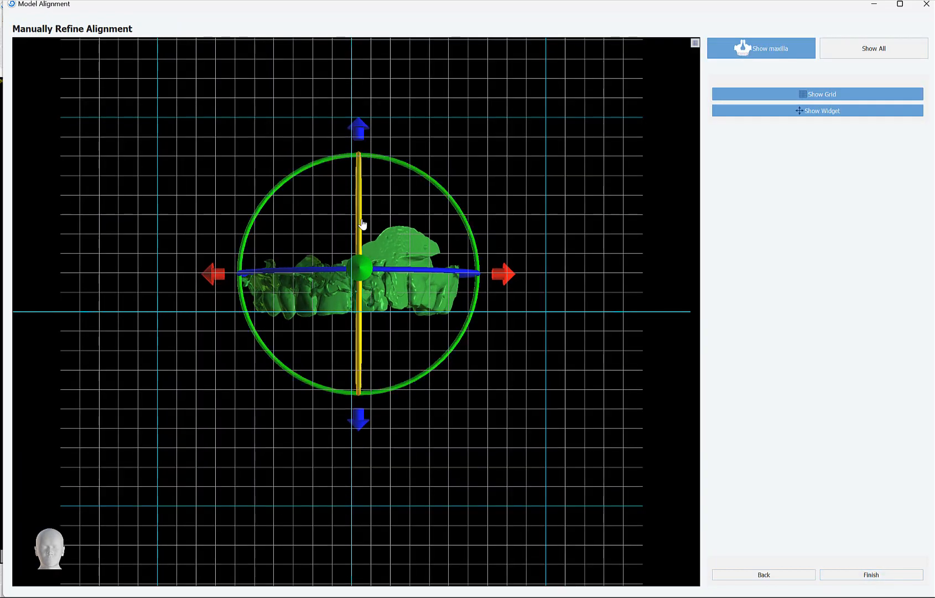
{"action": "left_click_drag", "start_coordinate": [174, 372], "coordinate": [213, 351]}
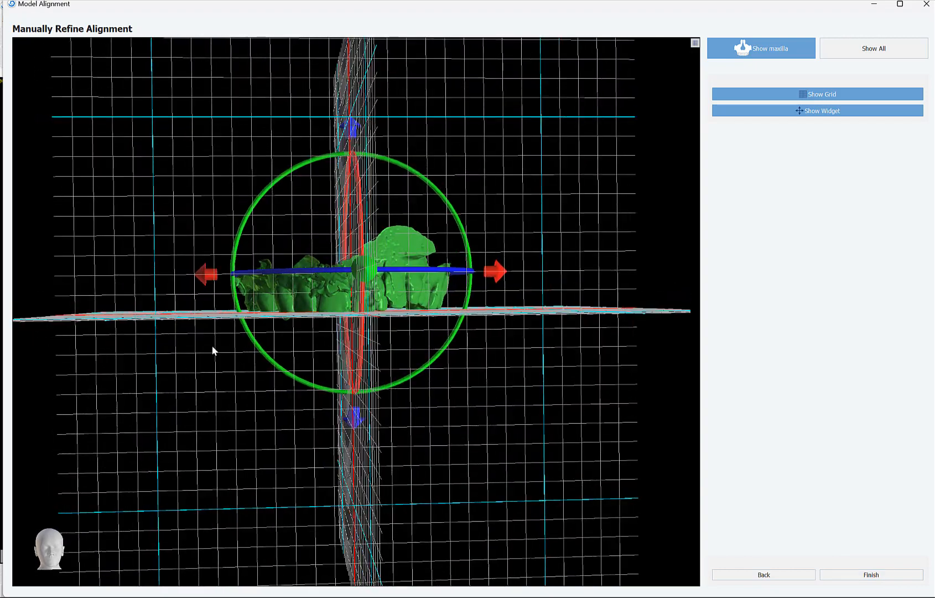
{"action": "left_click", "coordinate": [830, 51]}
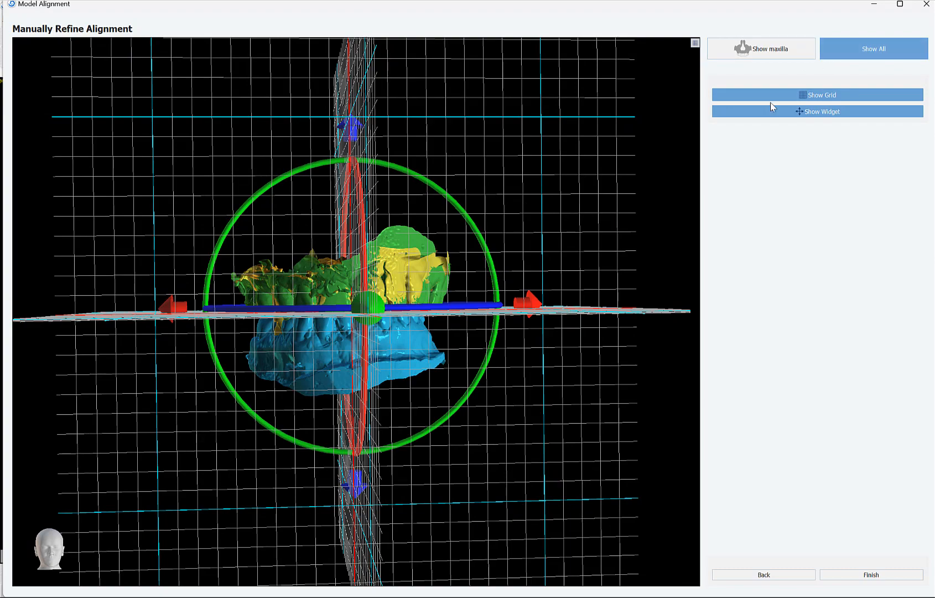
{"action": "left_click_drag", "start_coordinate": [619, 383], "coordinate": [600, 381]}
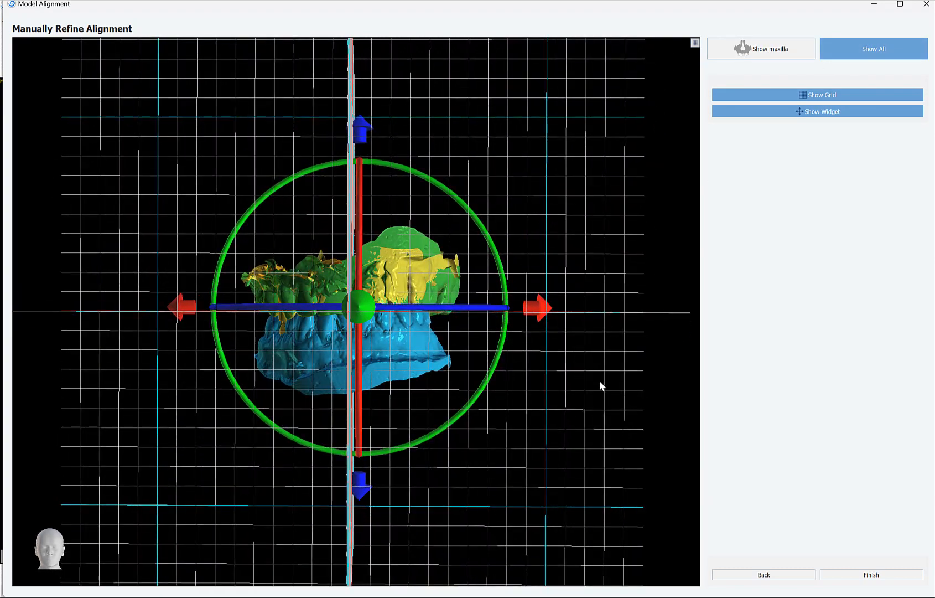
{"action": "left_click", "coordinate": [777, 95]}
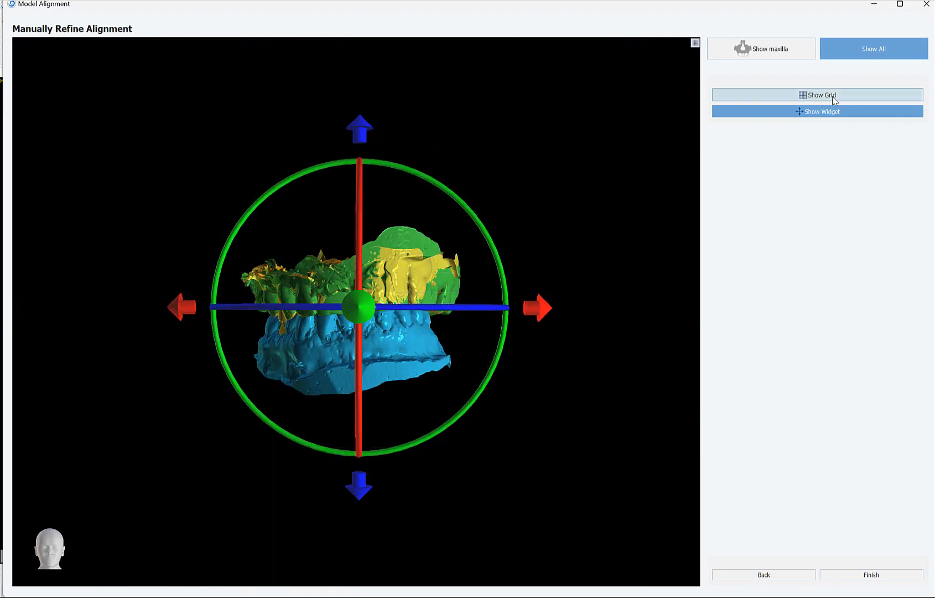
{"action": "left_click", "coordinate": [778, 95]}
{"action": "left_click", "coordinate": [834, 112]}
{"action": "left_click", "coordinate": [834, 112]}
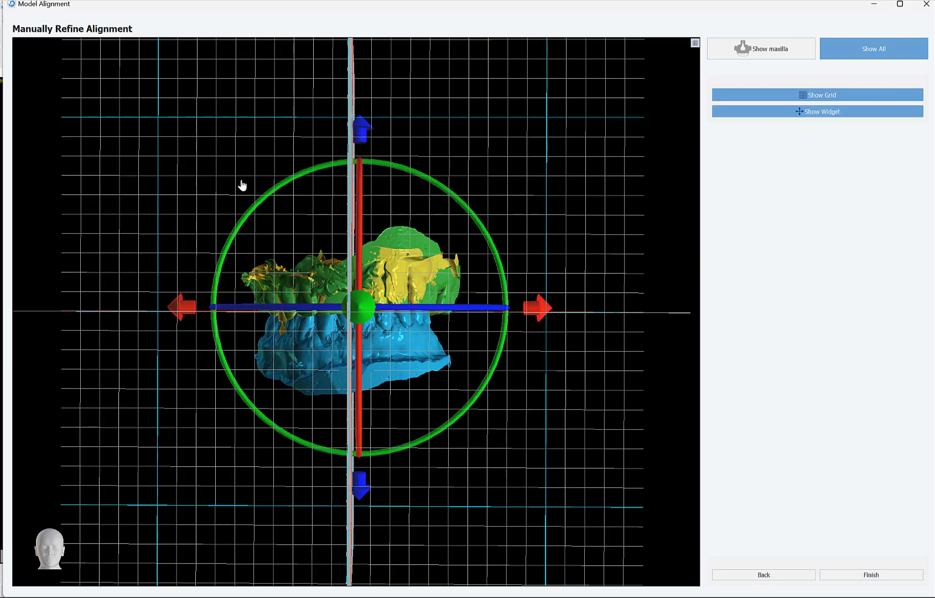
{"action": "left_click_drag", "start_coordinate": [407, 169], "coordinate": [385, 167]}
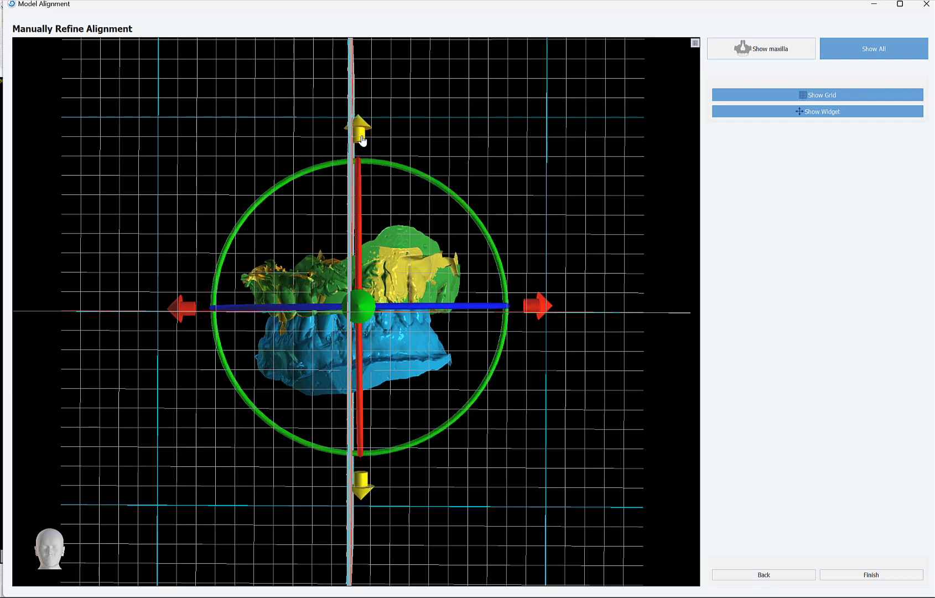
{"action": "left_click", "coordinate": [853, 575]}
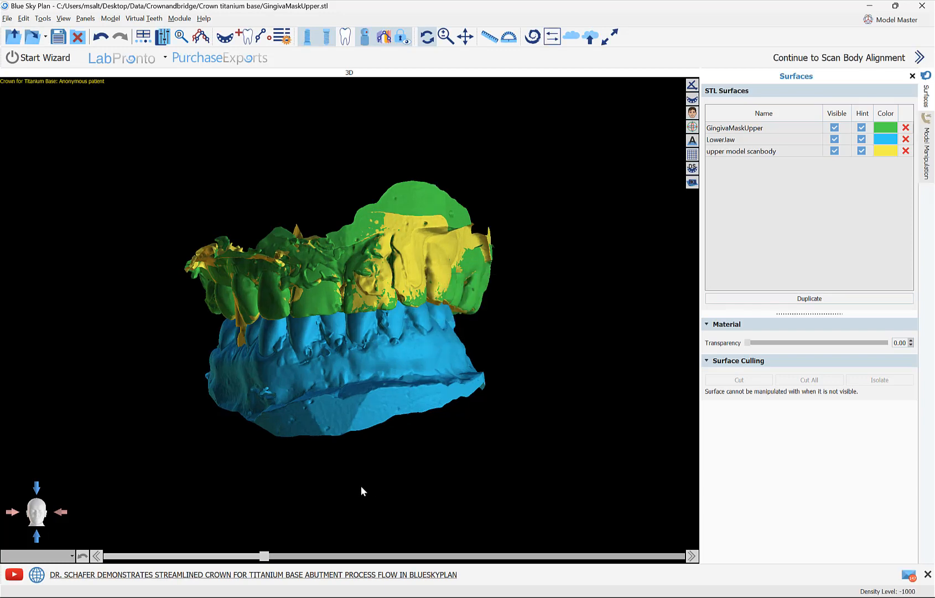
Step: Hide the LowerJaw surface so the scan body is unobstructed, and continue to scan body alignment
{"action": "left_click_drag", "start_coordinate": [189, 440], "coordinate": [499, 484]}
{"action": "scroll", "coordinate": [490, 461], "scroll_direction": "up", "scroll_amount": 5}
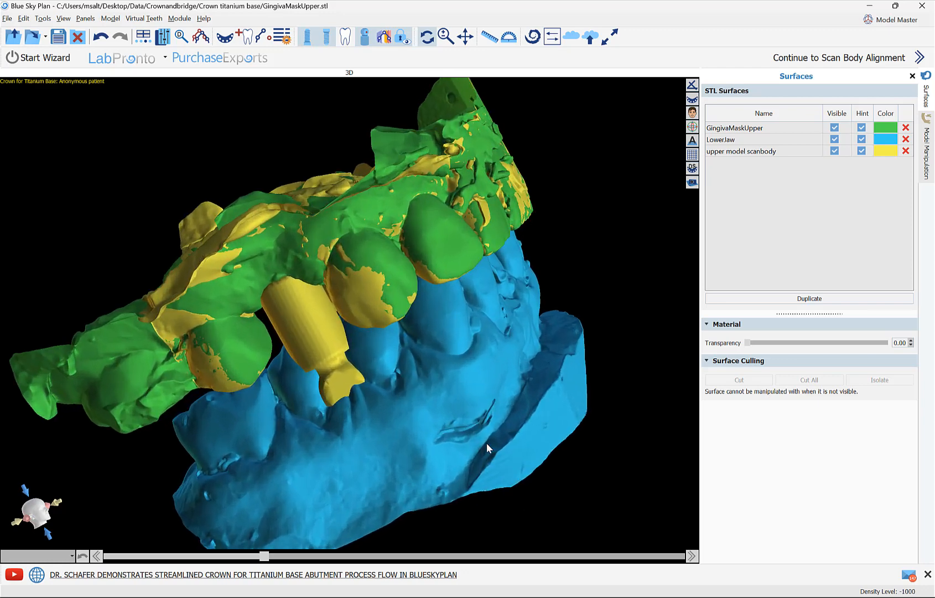
{"action": "left_click_drag", "start_coordinate": [433, 450], "coordinate": [407, 409]}
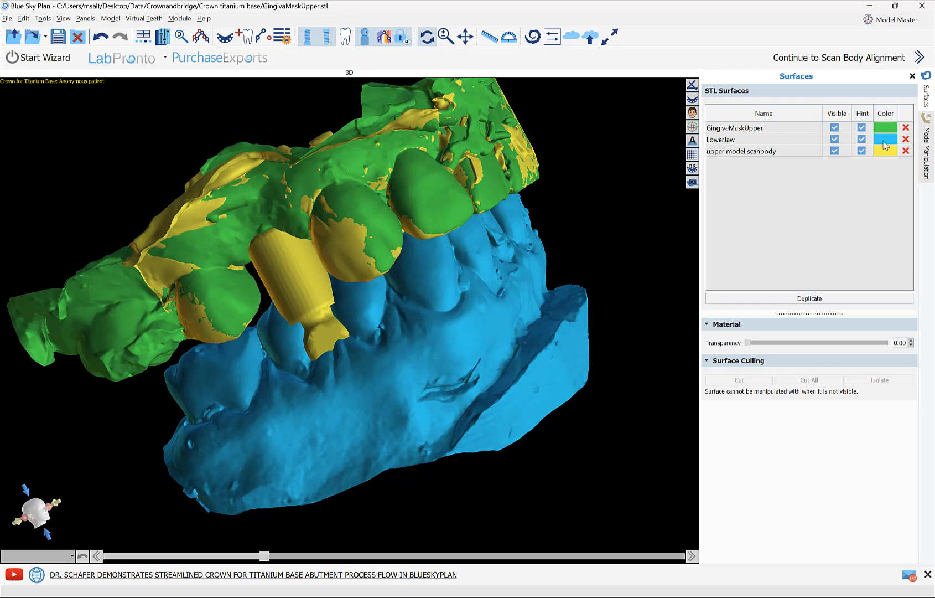
{"action": "left_click", "coordinate": [835, 139]}
{"action": "left_click_drag", "start_coordinate": [551, 390], "coordinate": [487, 354]}
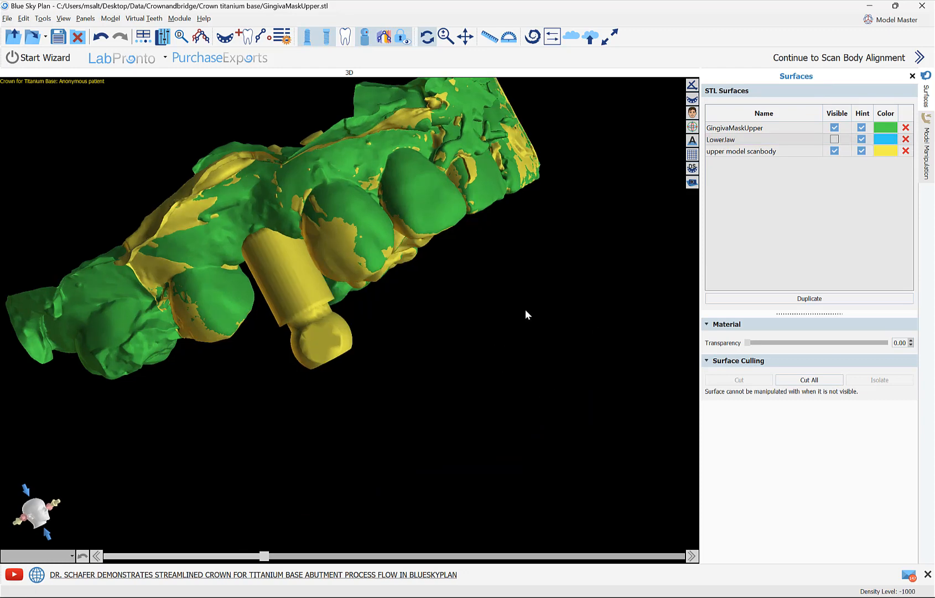
{"action": "left_click", "coordinate": [825, 62]}
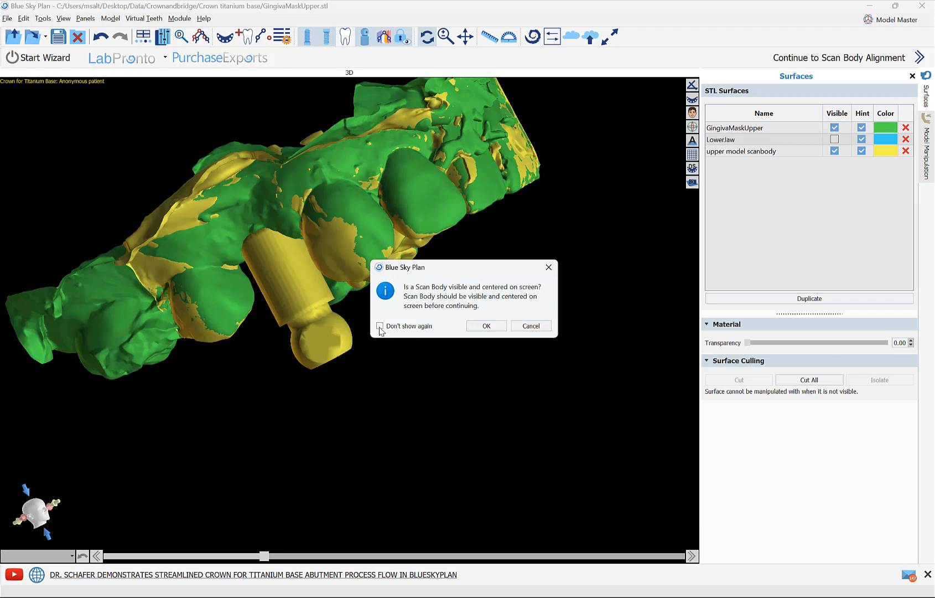
{"action": "left_click", "coordinate": [486, 326]}
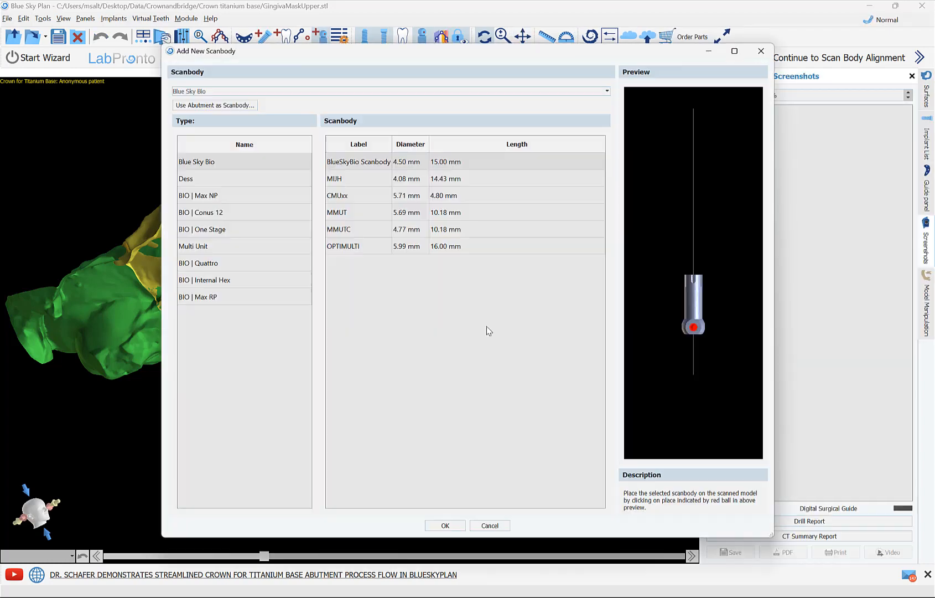
{"action": "left_click", "coordinate": [588, 96]}
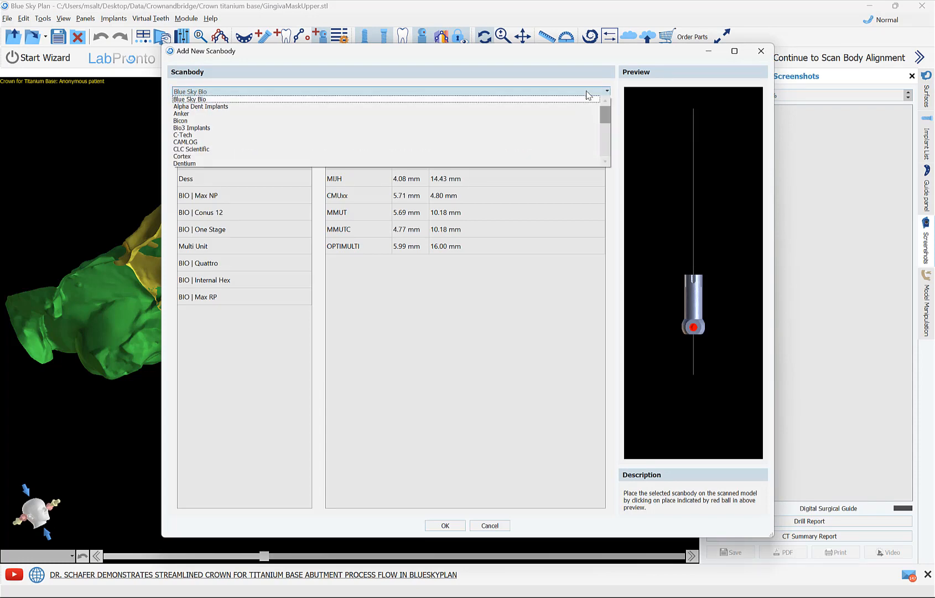
{"action": "left_click", "coordinate": [588, 95]}
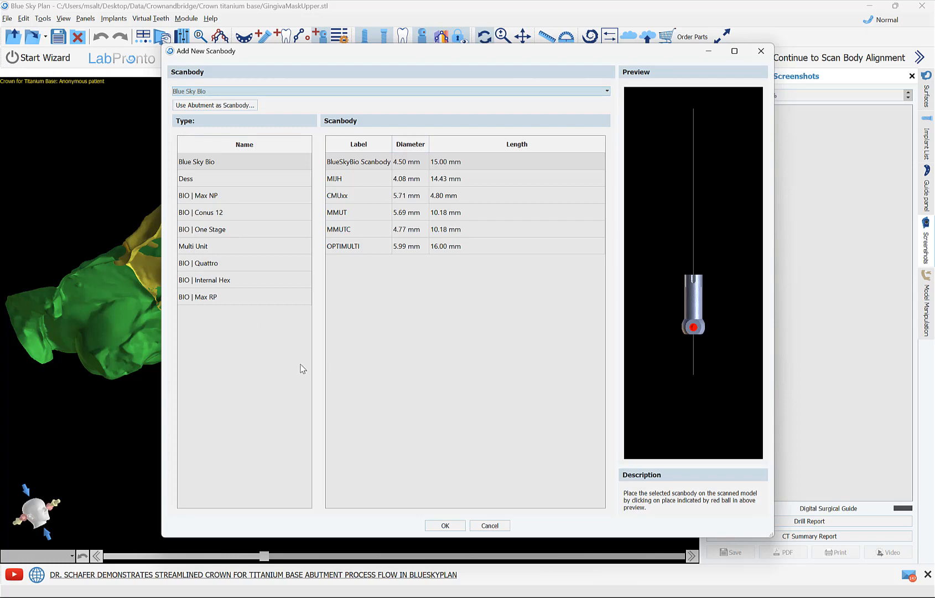
{"action": "left_click", "coordinate": [208, 107]}
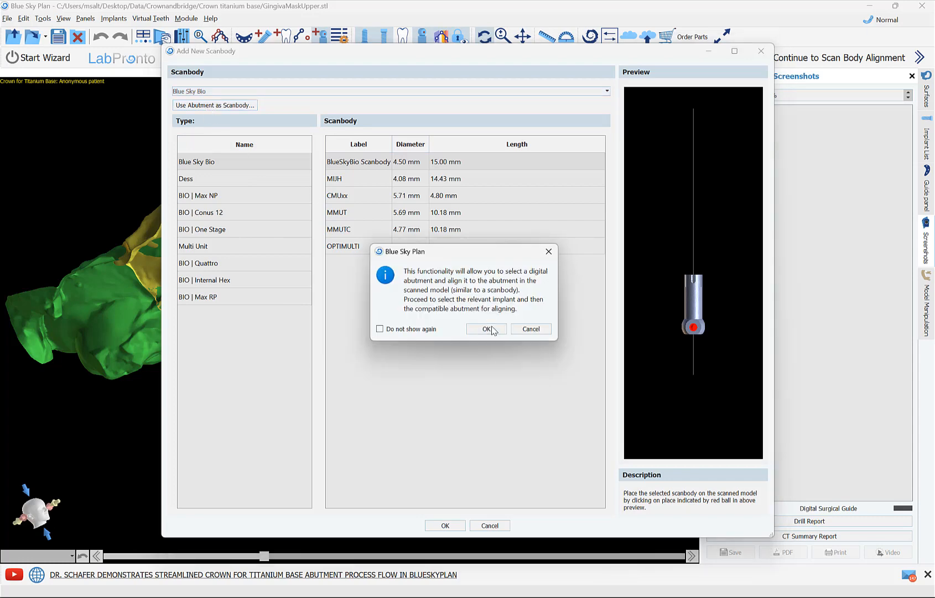
{"action": "left_click", "coordinate": [495, 330]}
{"action": "left_click", "coordinate": [486, 329]}
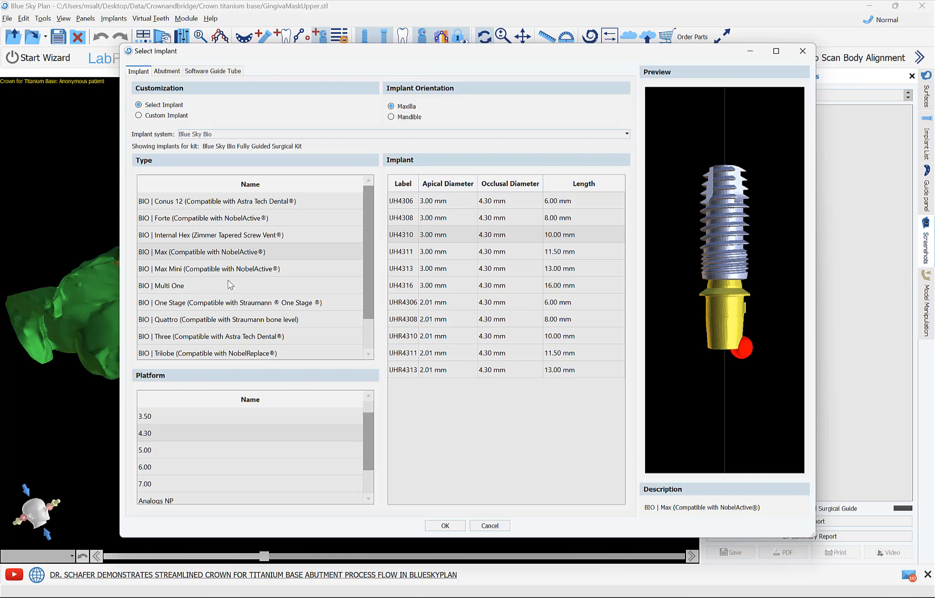
{"action": "left_click", "coordinate": [489, 526]}
Step: Begin scan body alignment with the 6.00 mm × 14.00 mm Dess Scanbody, placing it on the flat face of the scanned scan body
{"action": "left_click", "coordinate": [826, 59]}
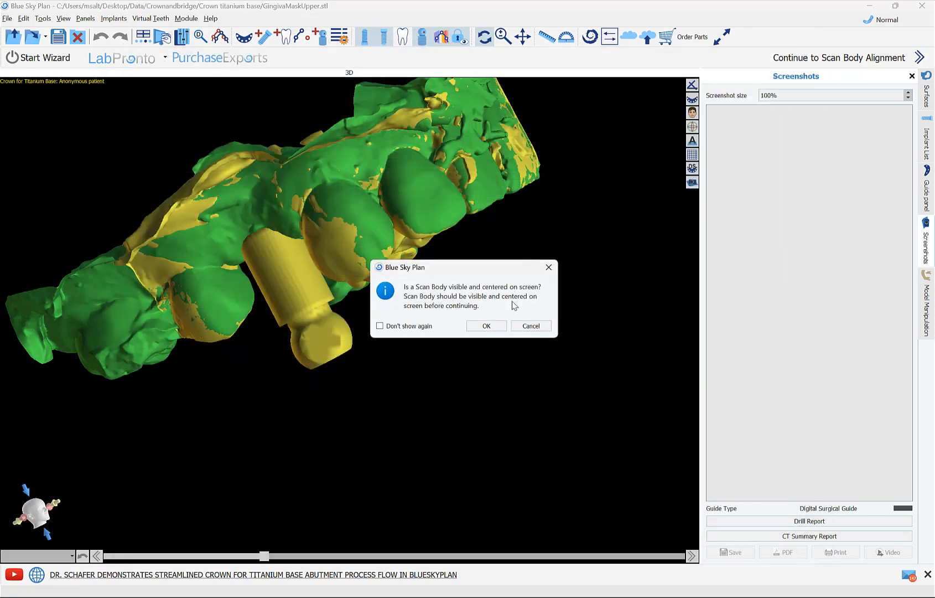
{"action": "left_click", "coordinate": [487, 325]}
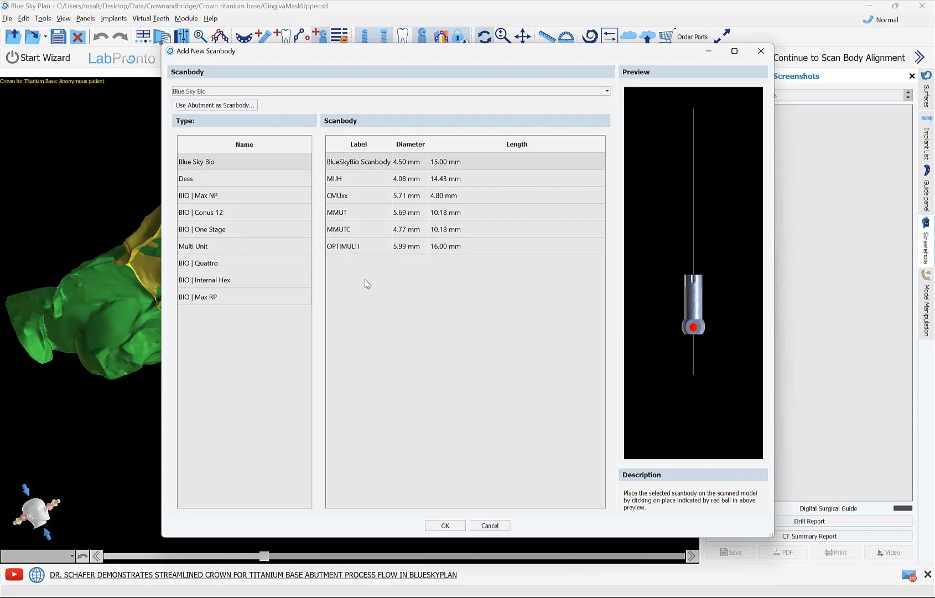
{"action": "left_click", "coordinate": [230, 181]}
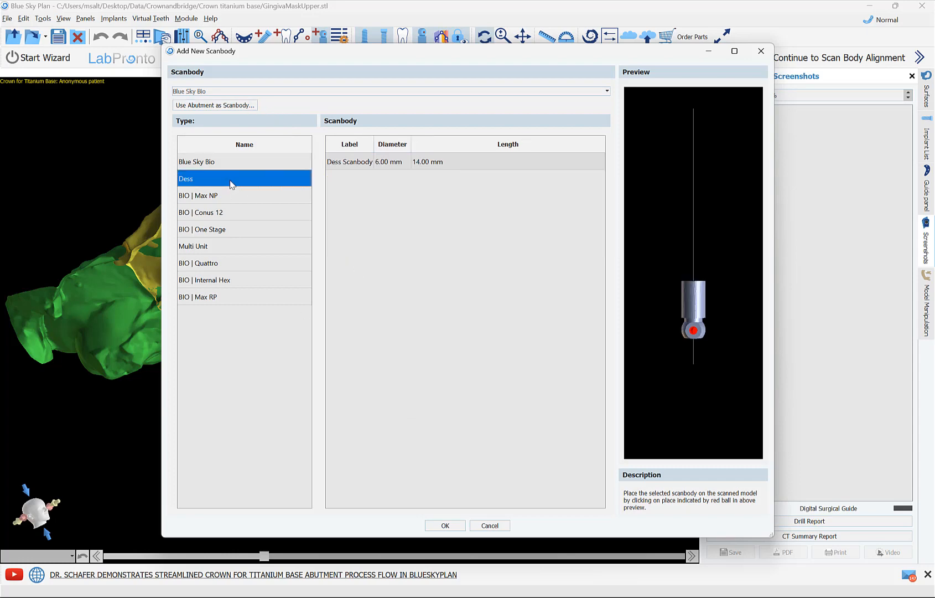
{"action": "left_click", "coordinate": [354, 166]}
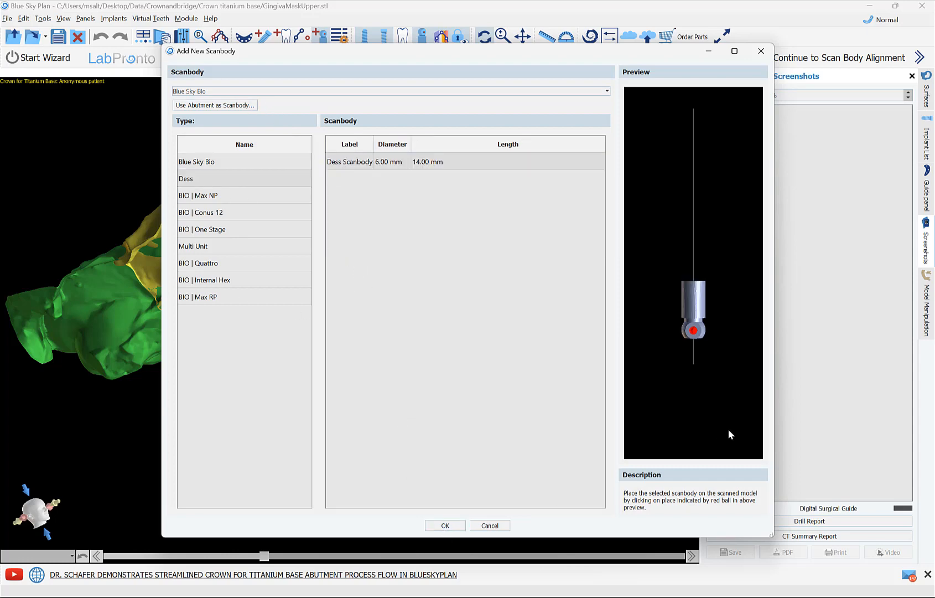
{"action": "scroll", "coordinate": [737, 409], "scroll_direction": "up", "scroll_amount": 4}
{"action": "scroll", "coordinate": [734, 390], "scroll_direction": "down", "scroll_amount": 1}
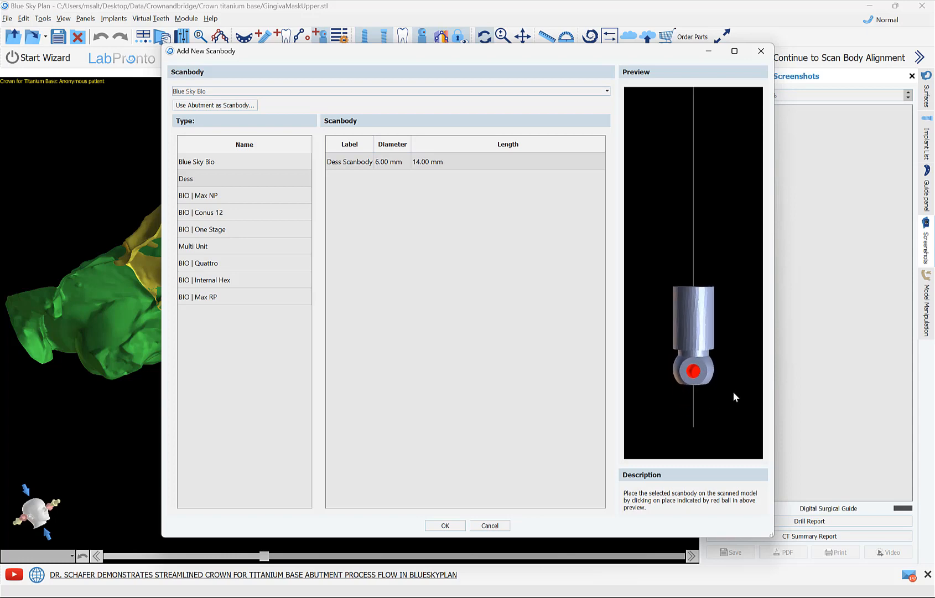
{"action": "mouse_move", "coordinate": [644, 375]}
{"action": "left_mouse_down"}
{"action": "mouse_move", "coordinate": [670, 379]}
{"action": "mouse_move", "coordinate": [700, 301]}
{"action": "mouse_move", "coordinate": [647, 383]}
{"action": "left_mouse_up"}
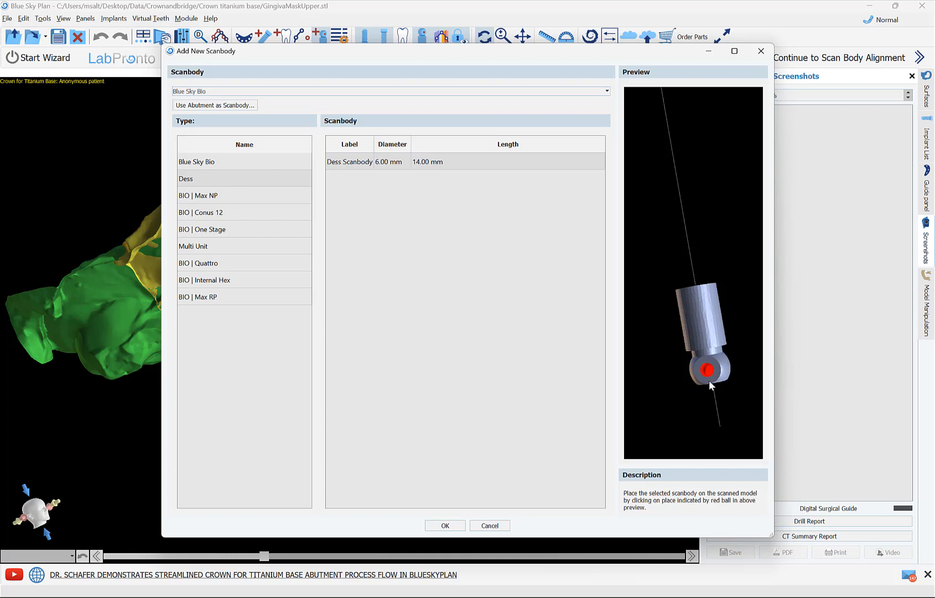
{"action": "left_click", "coordinate": [445, 526]}
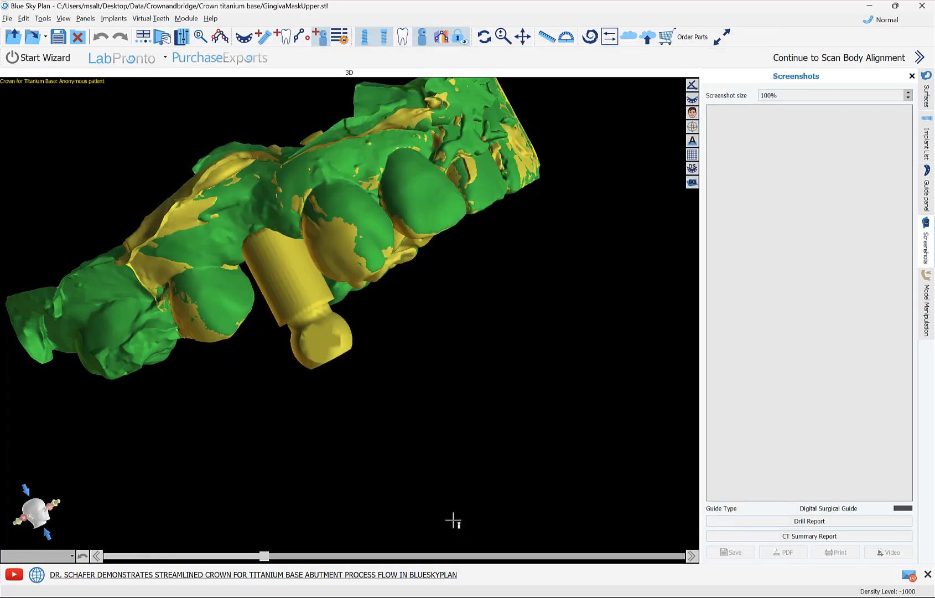
{"action": "left_click", "coordinate": [321, 343]}
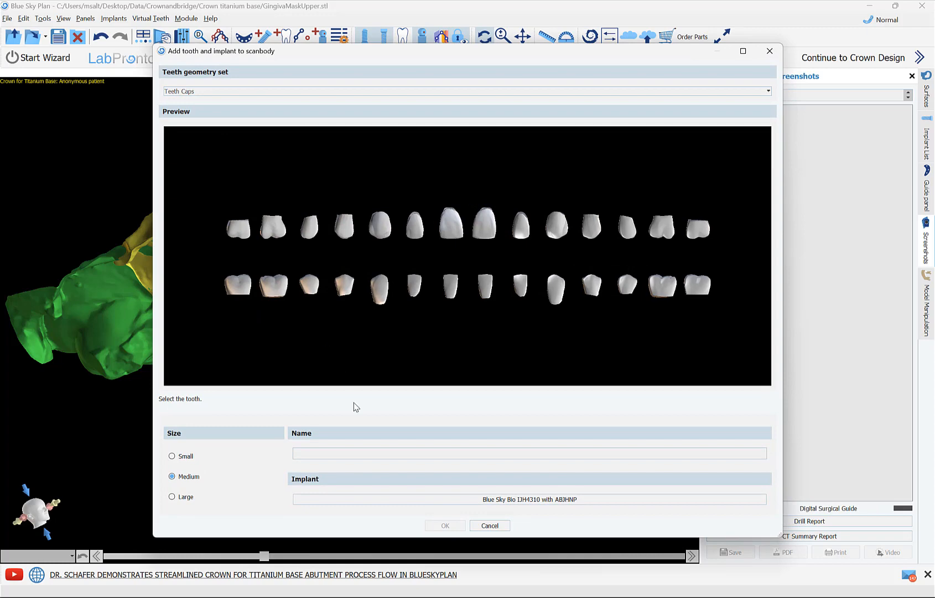
Step: Add a Large Right Maxillary First Premolar from the Teeth Caps set, with the Blue Sky Bio IJH4310 implant and ABJHNP abutment
{"action": "left_click", "coordinate": [716, 92]}
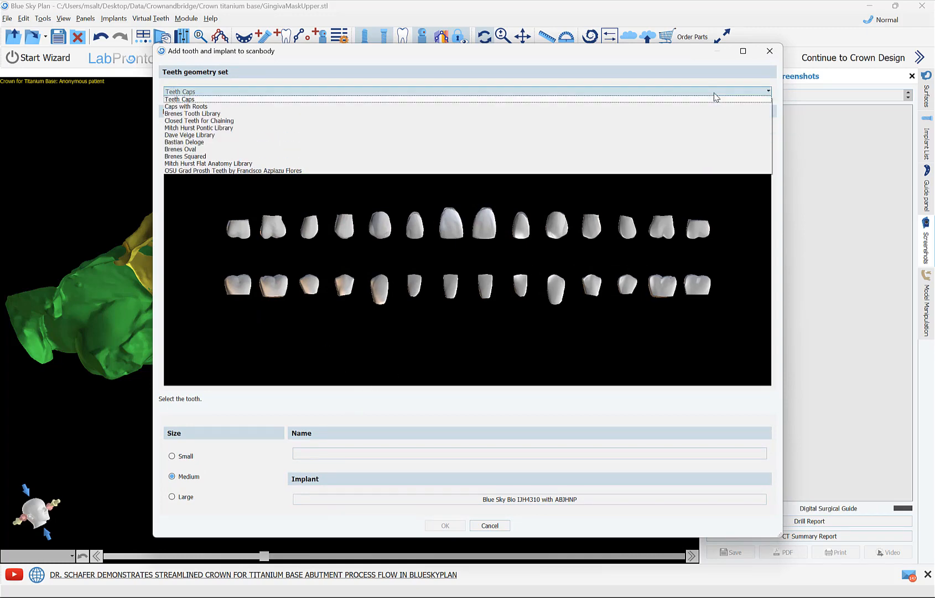
{"action": "left_click", "coordinate": [716, 96]}
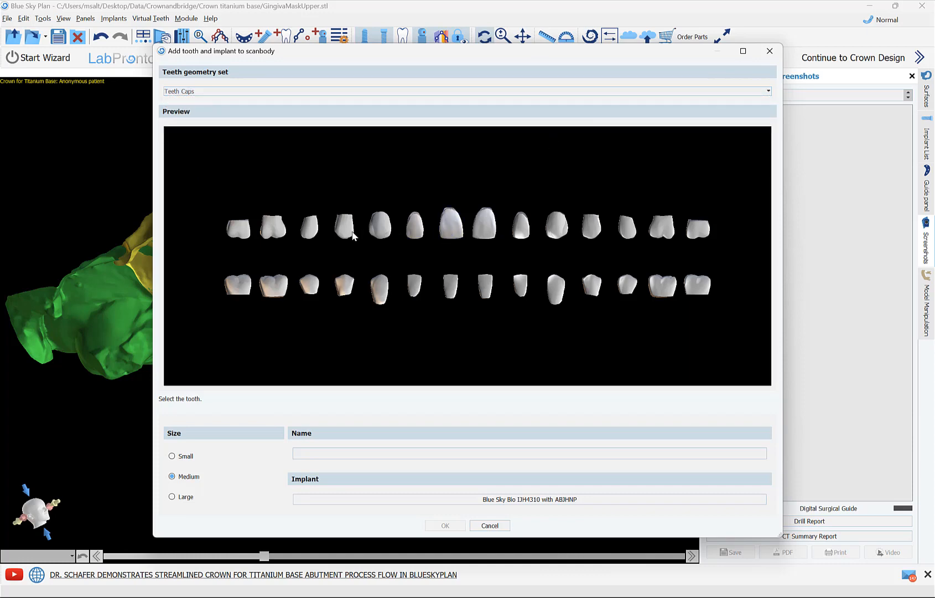
{"action": "left_click", "coordinate": [346, 227]}
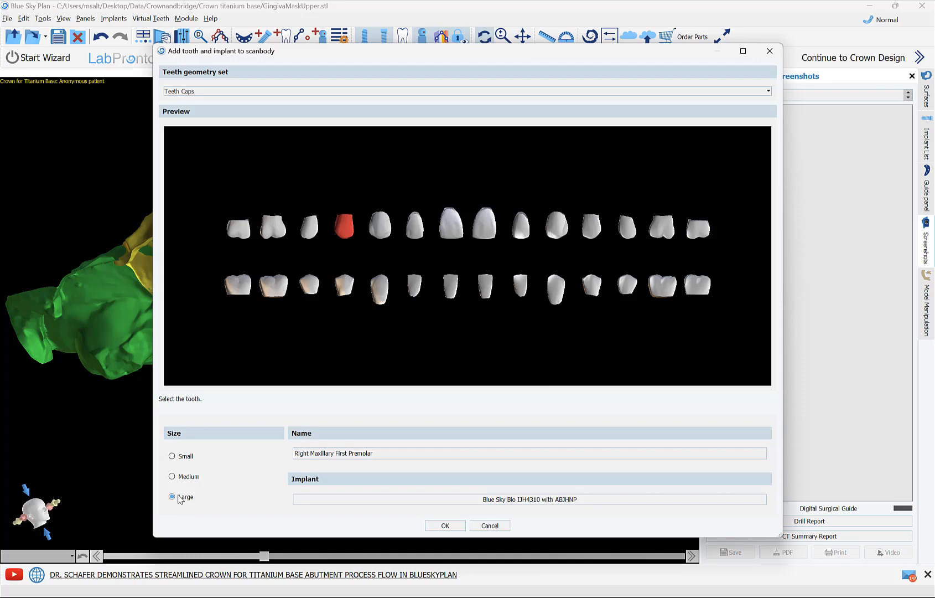
{"action": "left_click", "coordinate": [573, 501]}
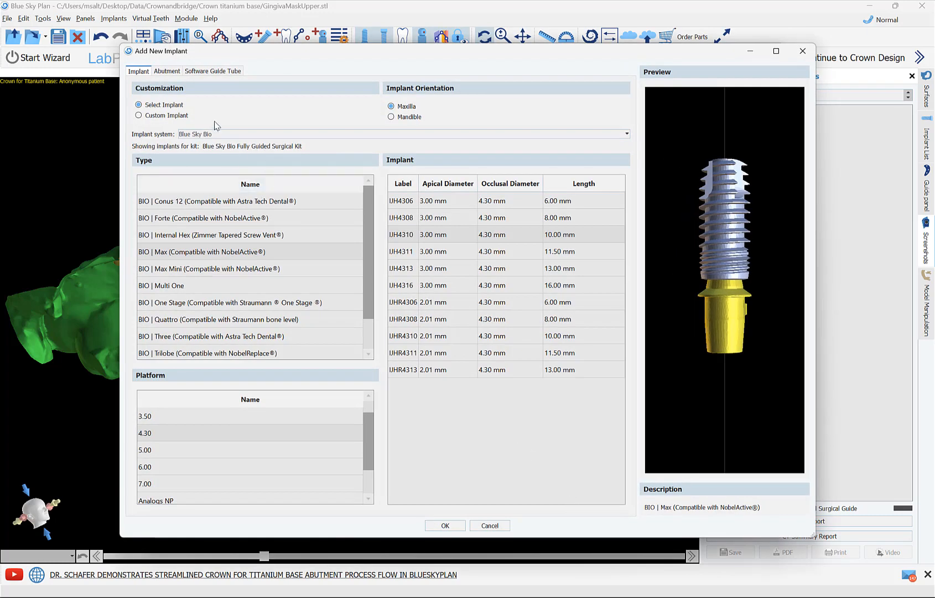
{"action": "left_click", "coordinate": [169, 73]}
{"action": "left_click", "coordinate": [140, 72]}
{"action": "left_click", "coordinate": [445, 525]}
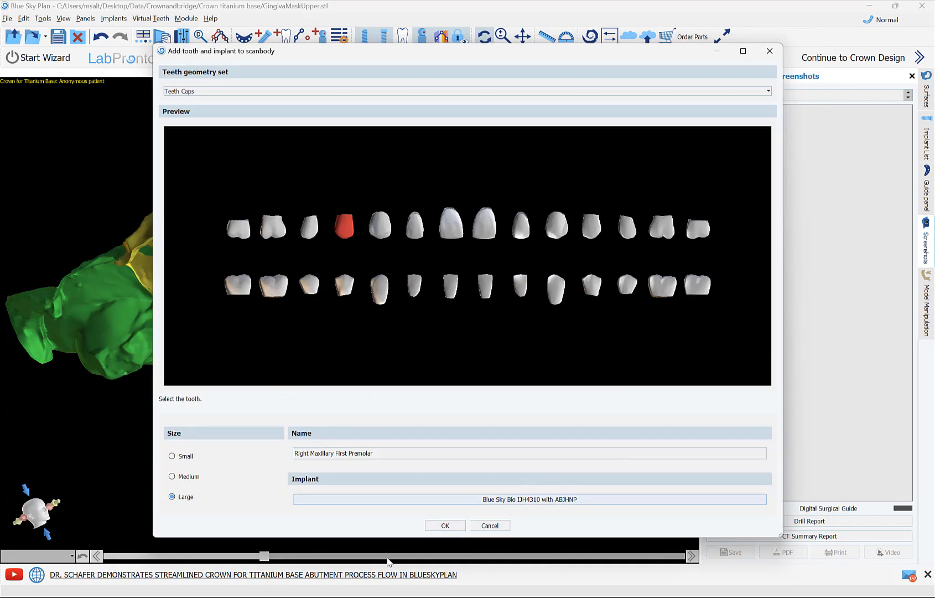
{"action": "left_click", "coordinate": [446, 525]}
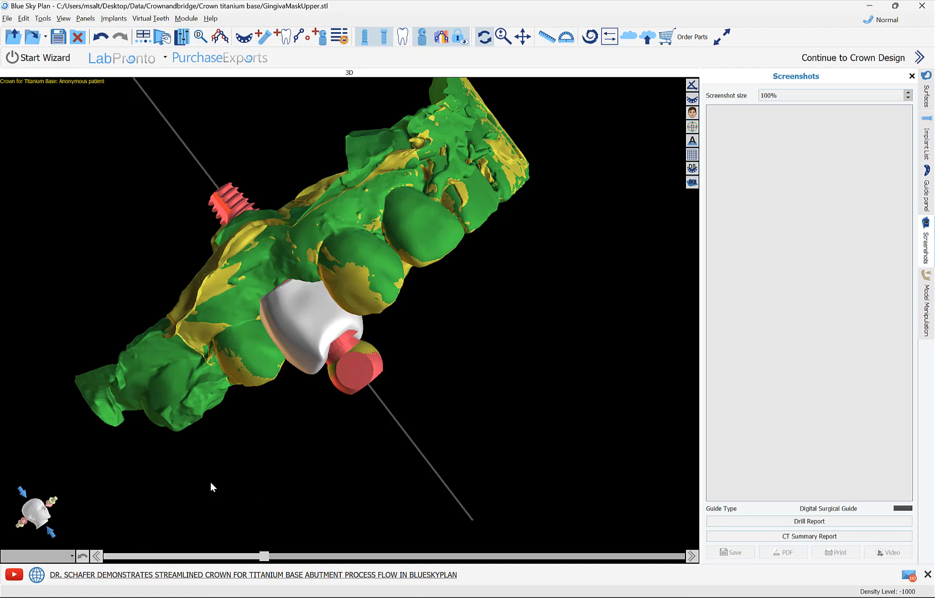
Step: Continue to crown design and hide the upper model scan body surface
{"action": "left_click_drag", "start_coordinate": [220, 472], "coordinate": [198, 501]}
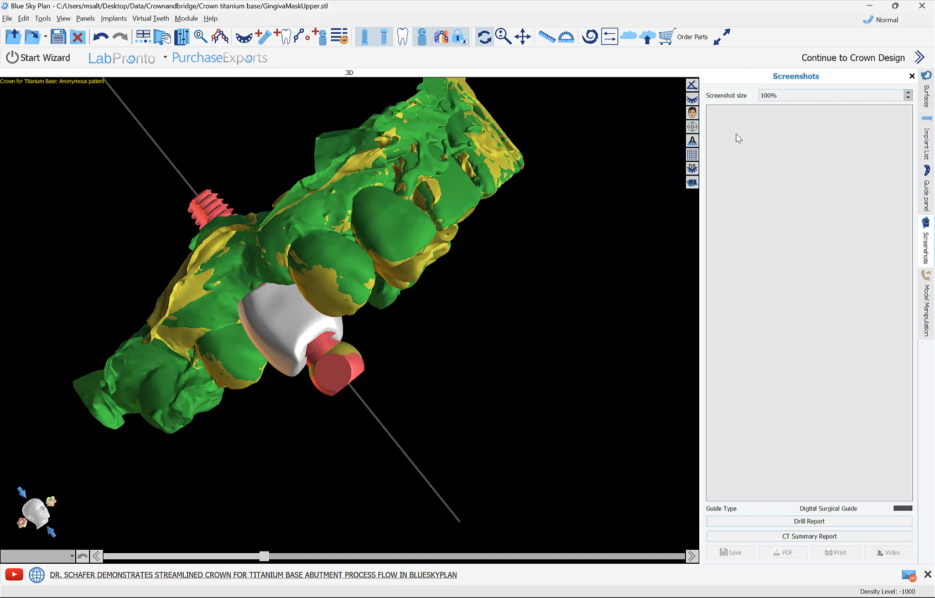
{"action": "left_click", "coordinate": [855, 64]}
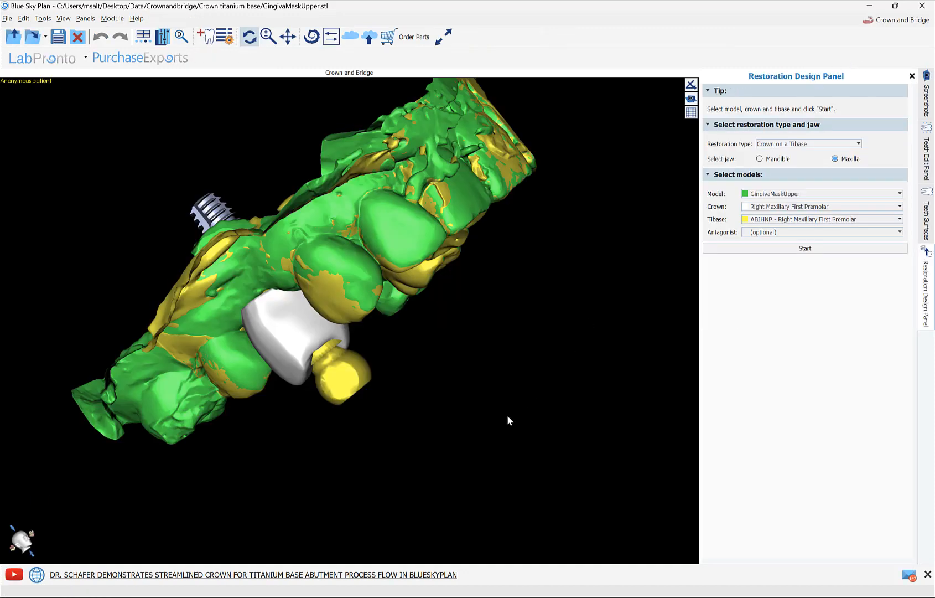
{"action": "left_click", "coordinate": [928, 221]}
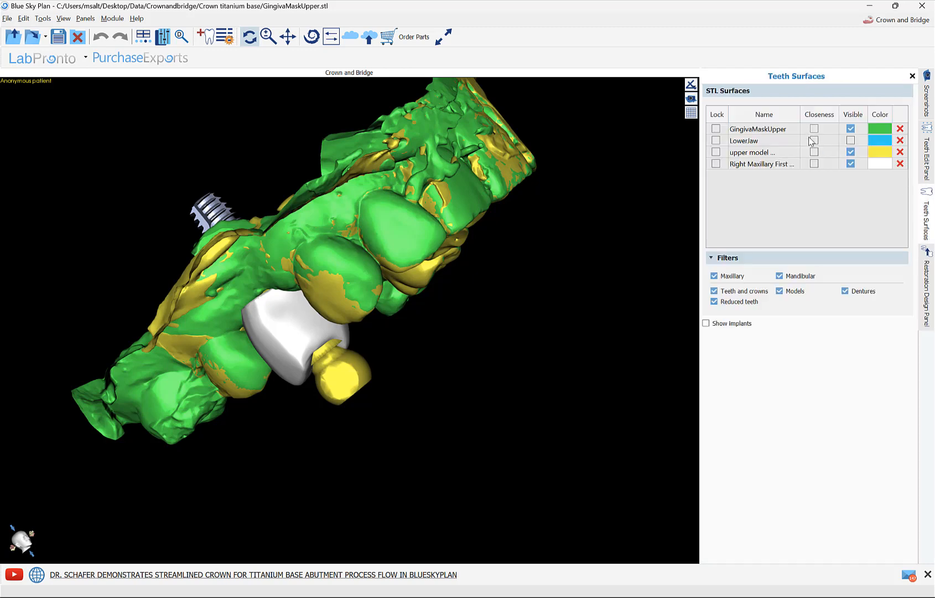
{"action": "left_click", "coordinate": [850, 152]}
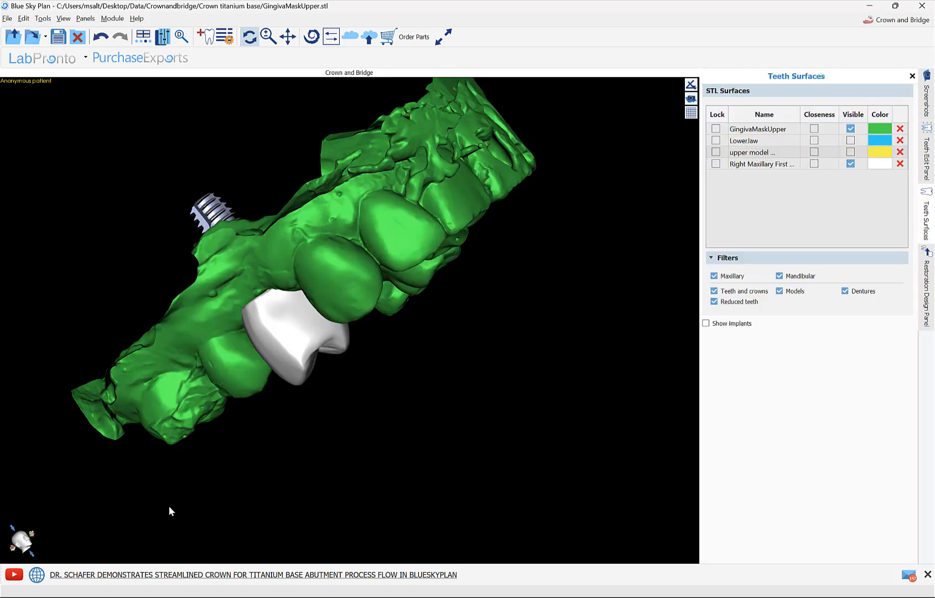
{"action": "left_click_drag", "start_coordinate": [239, 519], "coordinate": [320, 456]}
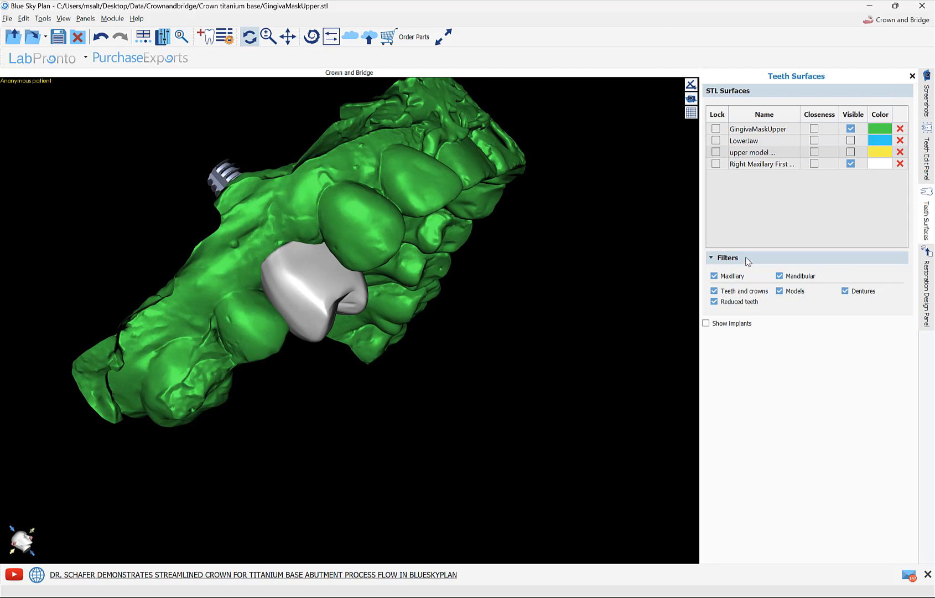
Step: Manipulate the Right Maxillary First Premolar model, rotating the crown about its long axis to fit between the neighbouring teeth
{"action": "left_click", "coordinate": [928, 175]}
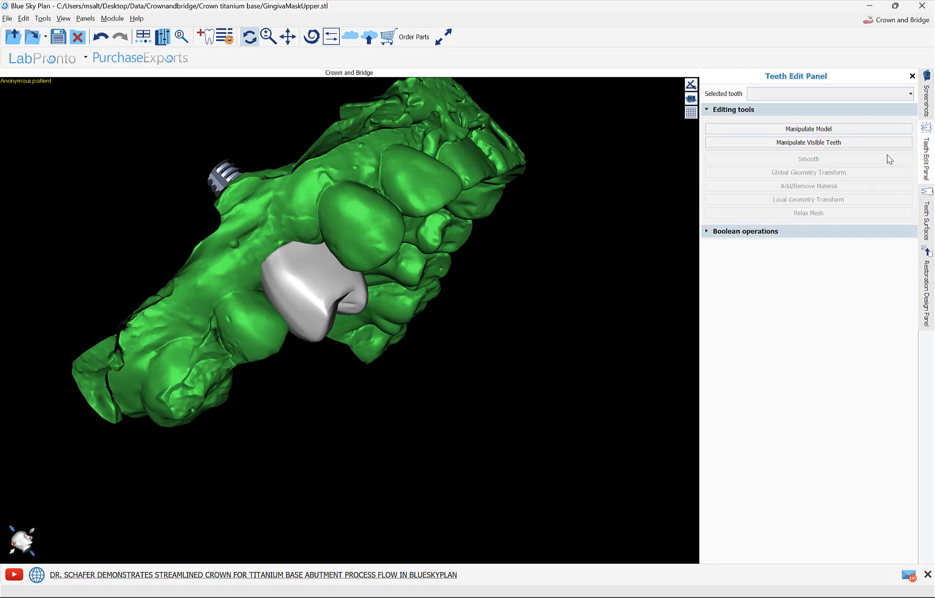
{"action": "left_click", "coordinate": [782, 93]}
{"action": "left_click", "coordinate": [783, 105]}
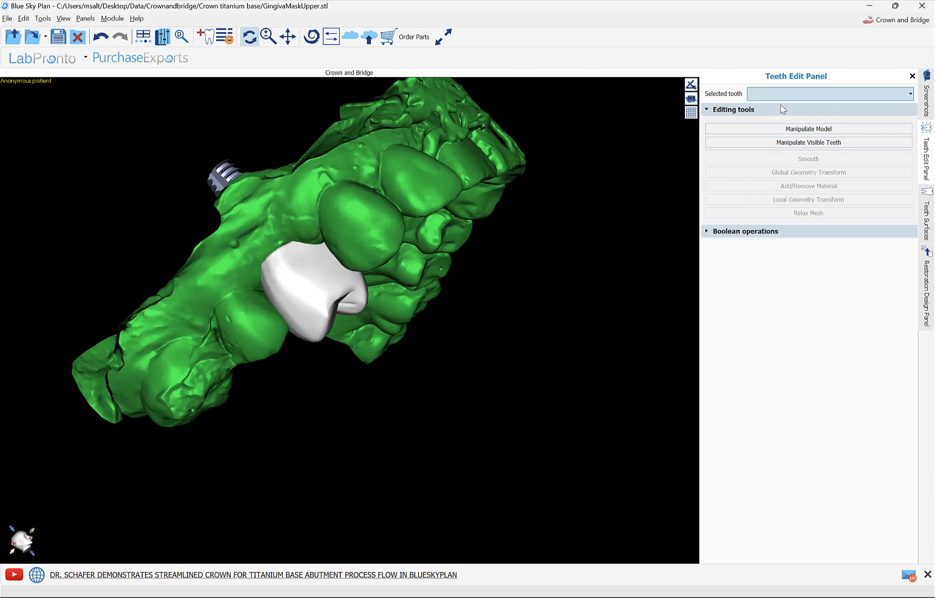
{"action": "left_click", "coordinate": [790, 131]}
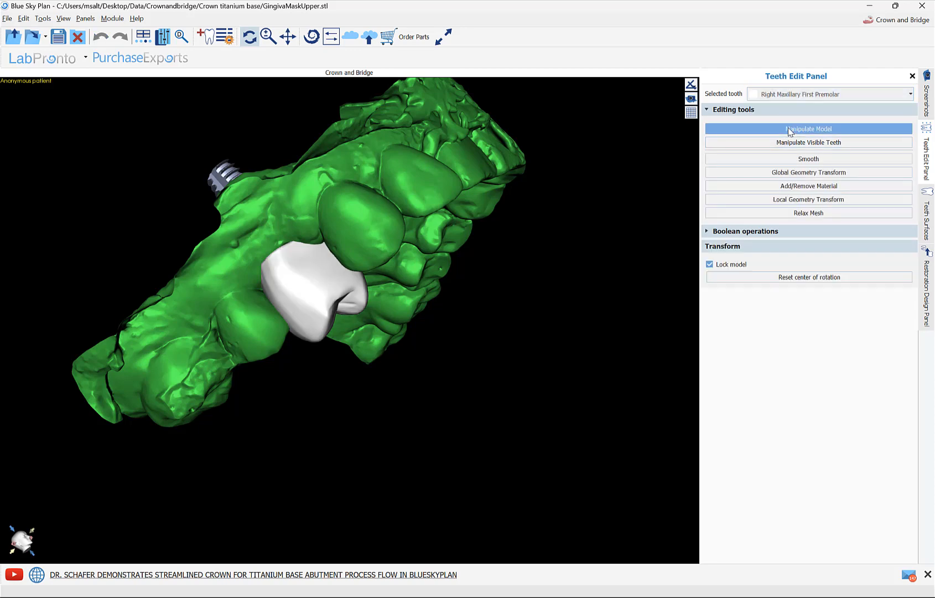
{"action": "left_click_drag", "start_coordinate": [402, 479], "coordinate": [399, 465]}
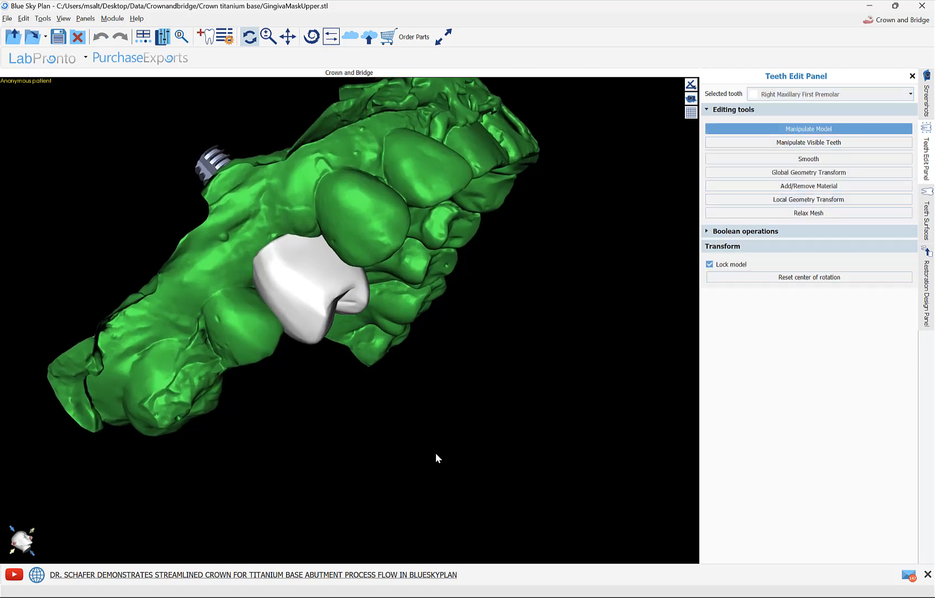
{"action": "left_click_drag", "start_coordinate": [267, 427], "coordinate": [305, 425]}
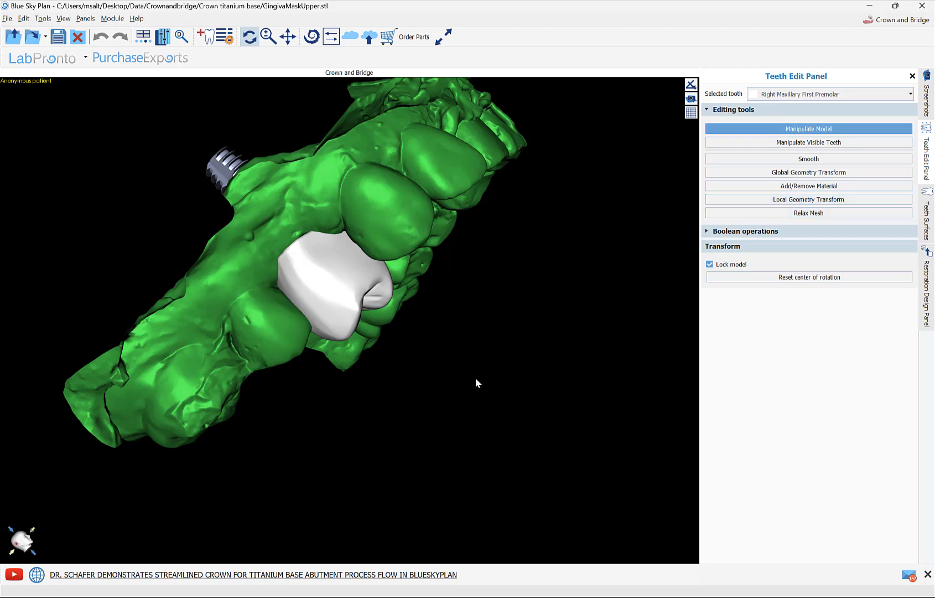
{"action": "left_click", "coordinate": [339, 304]}
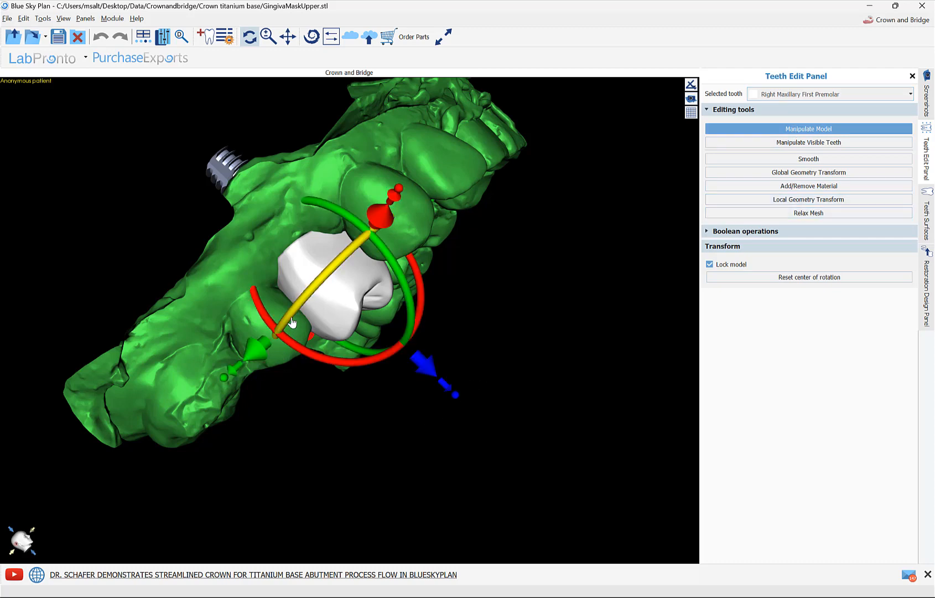
{"action": "left_click_drag", "start_coordinate": [294, 319], "coordinate": [332, 290]}
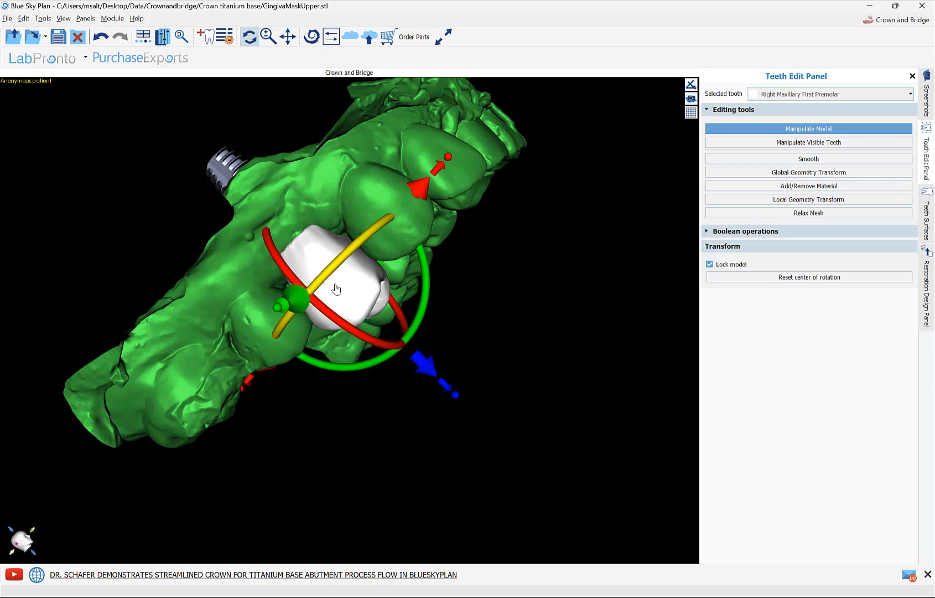
{"action": "left_click", "coordinate": [306, 185]}
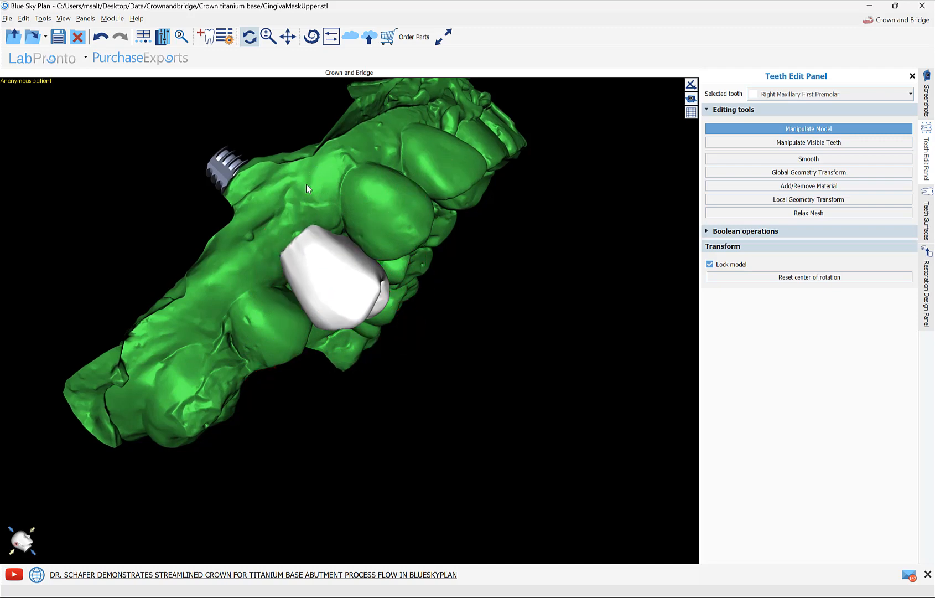
{"action": "right_click", "coordinate": [237, 299]}
{"action": "left_click", "coordinate": [258, 328]}
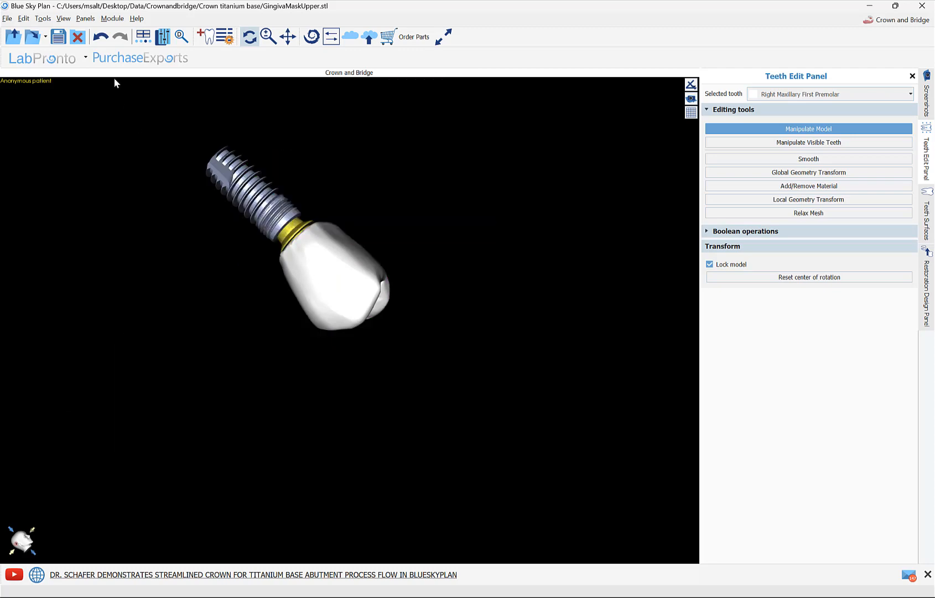
{"action": "left_click", "coordinate": [100, 36]}
Step: Make the GingivaMaskUpper model transparent and adjust the crown's length and height over the titanium base
{"action": "right_click", "coordinate": [251, 303]}
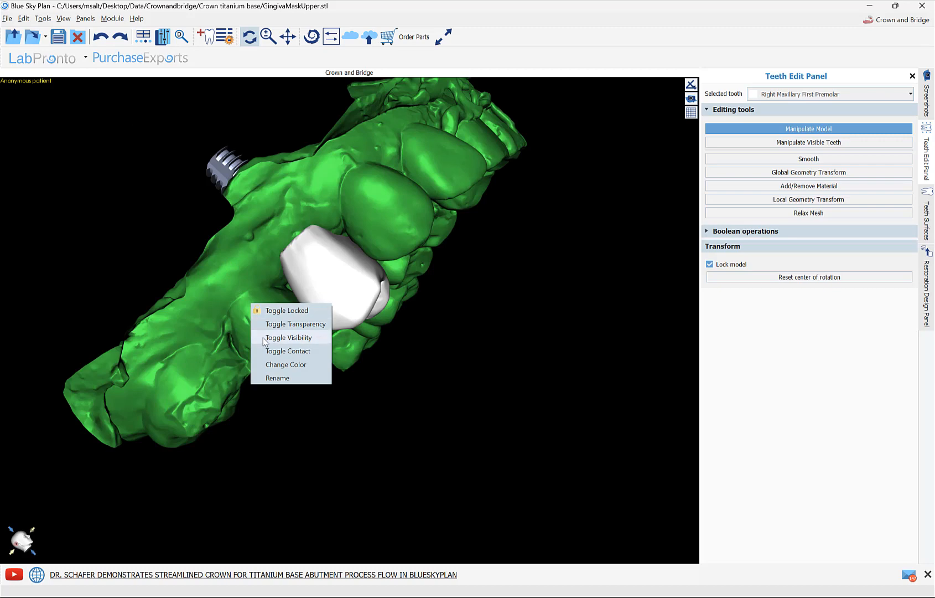
{"action": "left_click", "coordinate": [260, 324]}
{"action": "left_click", "coordinate": [332, 296]}
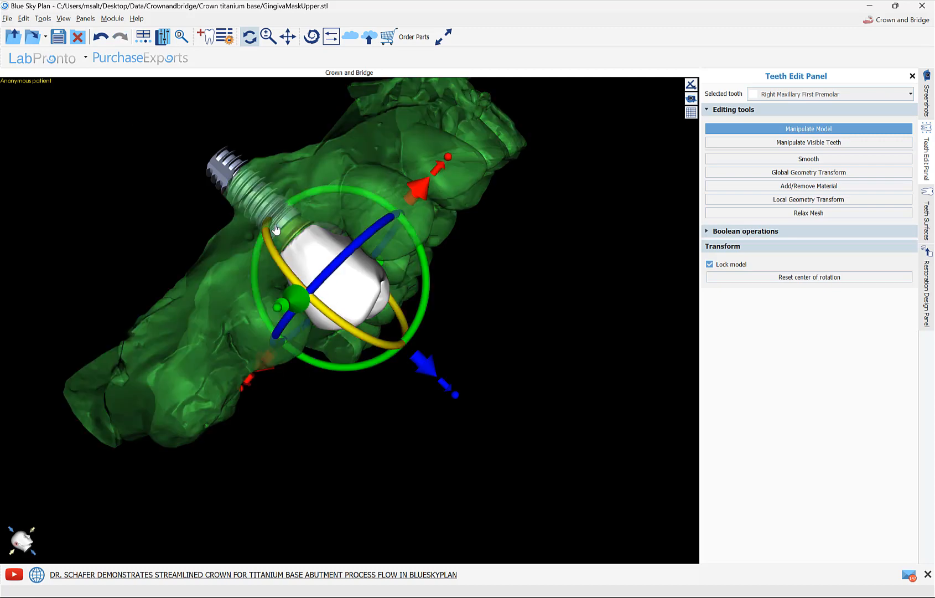
{"action": "left_click_drag", "start_coordinate": [455, 399], "coordinate": [460, 405]}
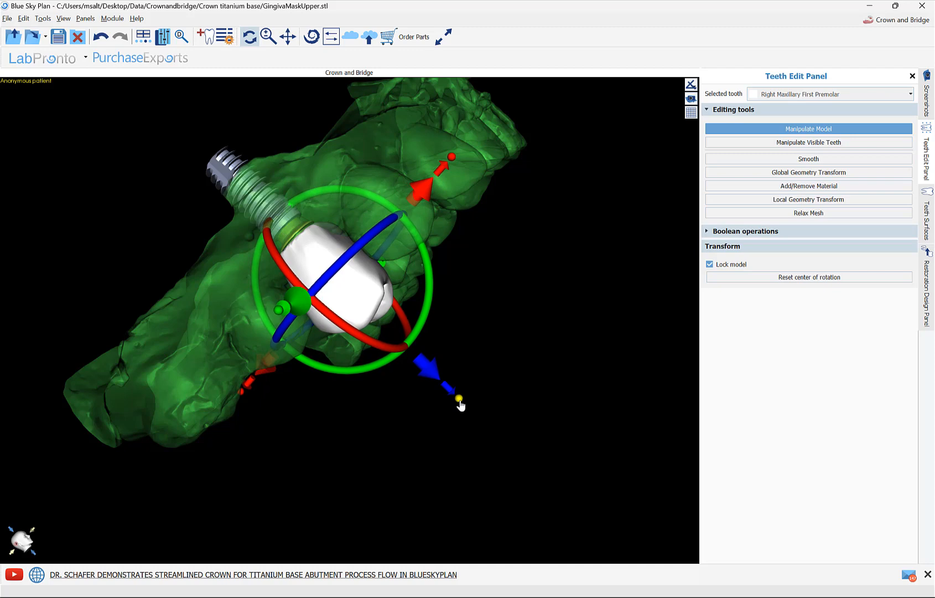
{"action": "left_click_drag", "start_coordinate": [434, 378], "coordinate": [420, 364]}
Step: Narrow the first premolar crown from its palatal and buccal sides and fine-tune its fit between the neighbouring teeth
{"action": "left_click_drag", "start_coordinate": [465, 433], "coordinate": [311, 250]}
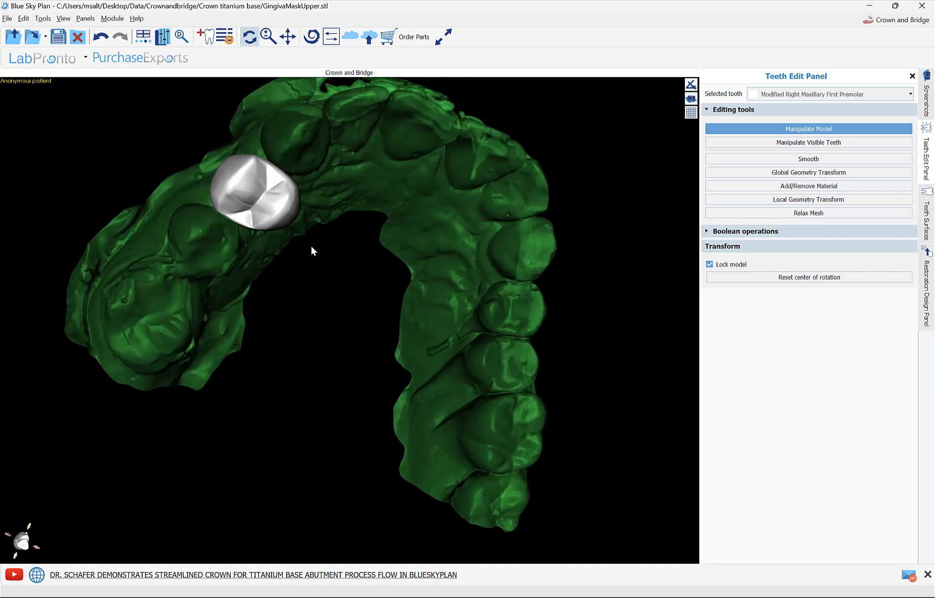
{"action": "left_click", "coordinate": [287, 214]}
{"action": "left_click_drag", "start_coordinate": [302, 259], "coordinate": [294, 264]}
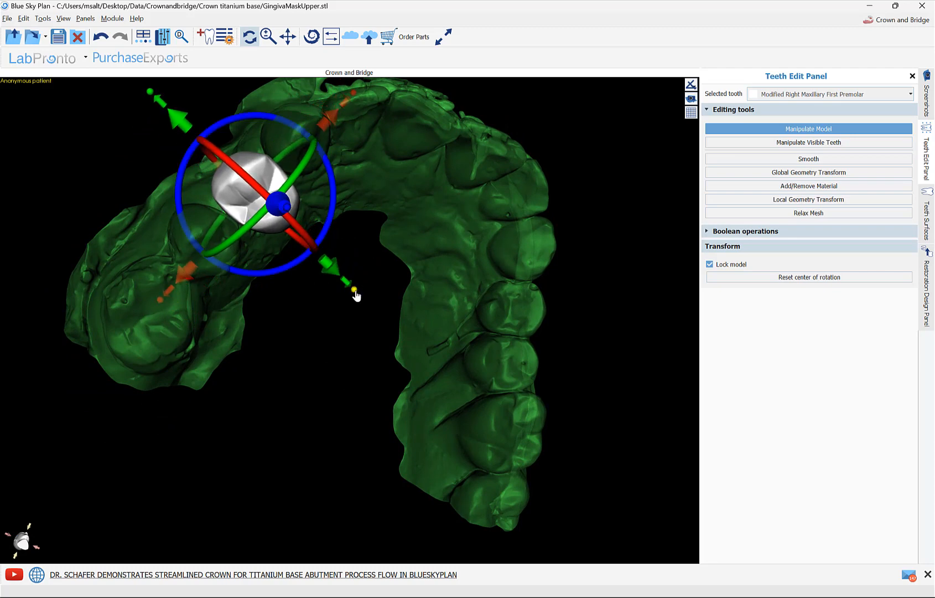
{"action": "left_click_drag", "start_coordinate": [354, 291], "coordinate": [347, 288]}
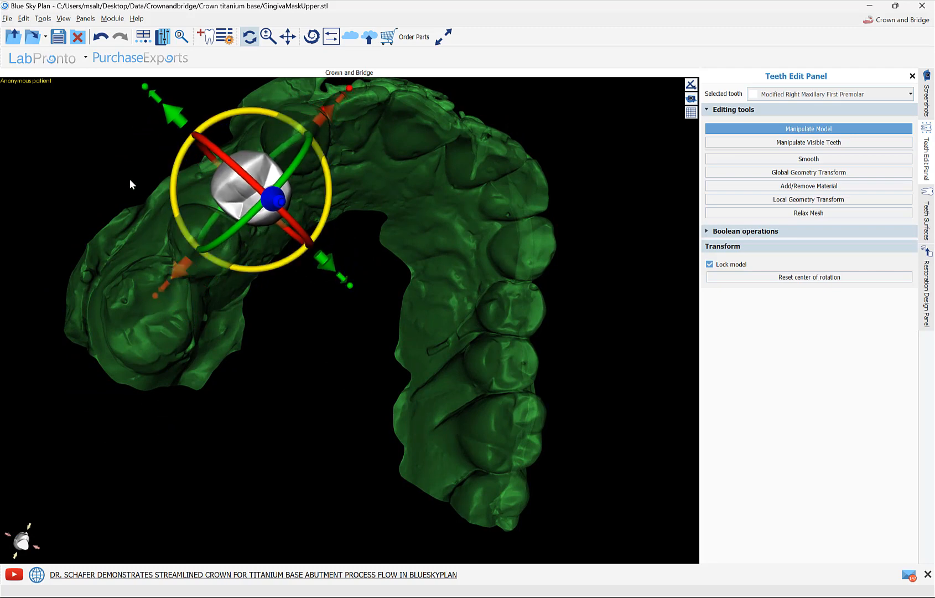
{"action": "left_click_drag", "start_coordinate": [129, 182], "coordinate": [235, 240]}
{"action": "mouse_move", "coordinate": [252, 169]}
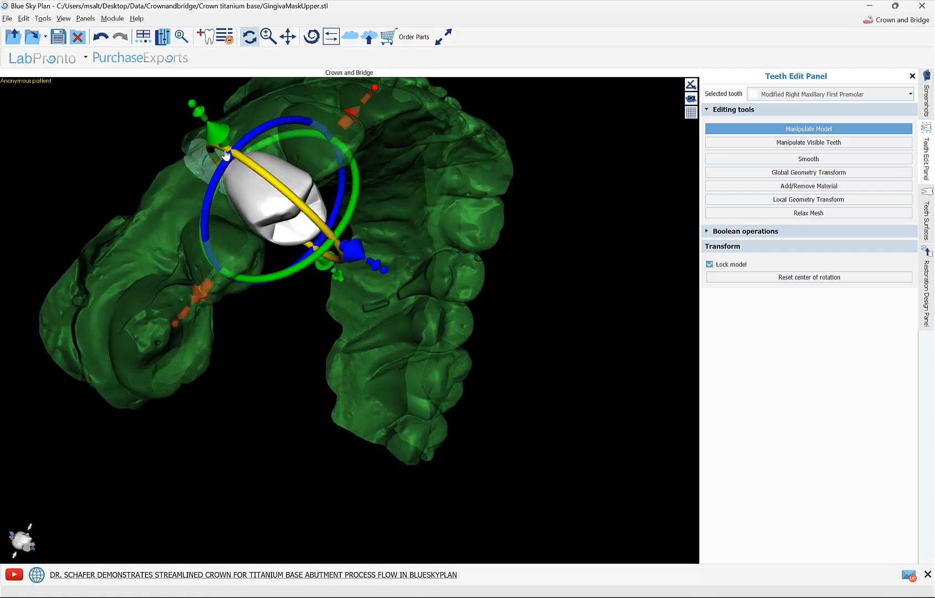
{"action": "left_click_drag", "start_coordinate": [194, 108], "coordinate": [203, 126]}
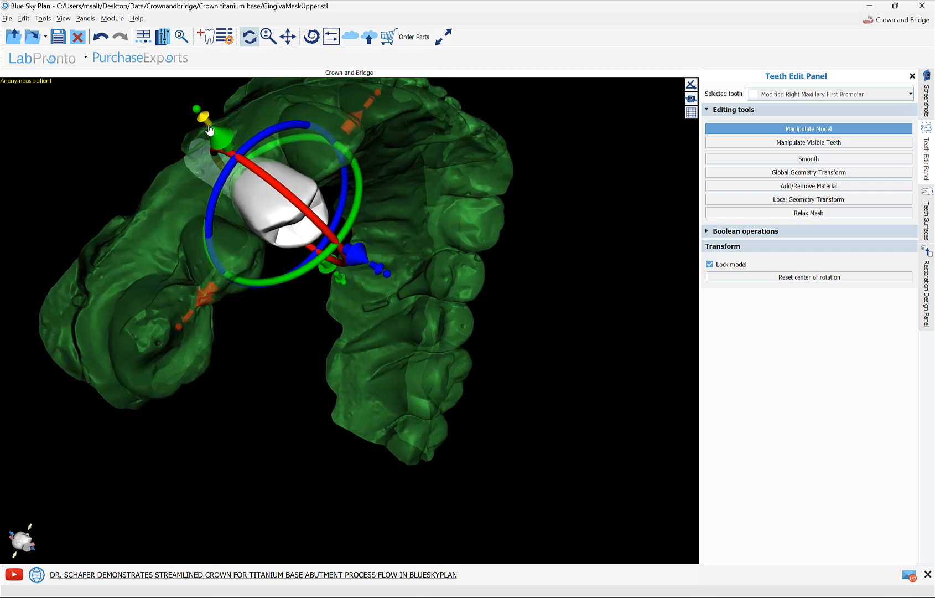
{"action": "left_click_drag", "start_coordinate": [373, 359], "coordinate": [293, 267]}
{"action": "mouse_move", "coordinate": [271, 222]}
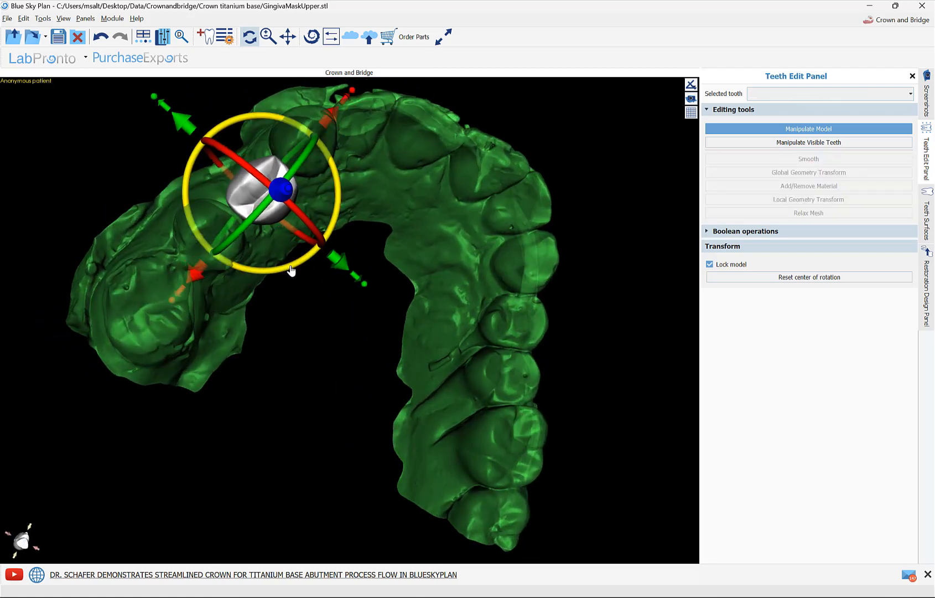
{"action": "left_click_drag", "start_coordinate": [319, 327], "coordinate": [363, 379]}
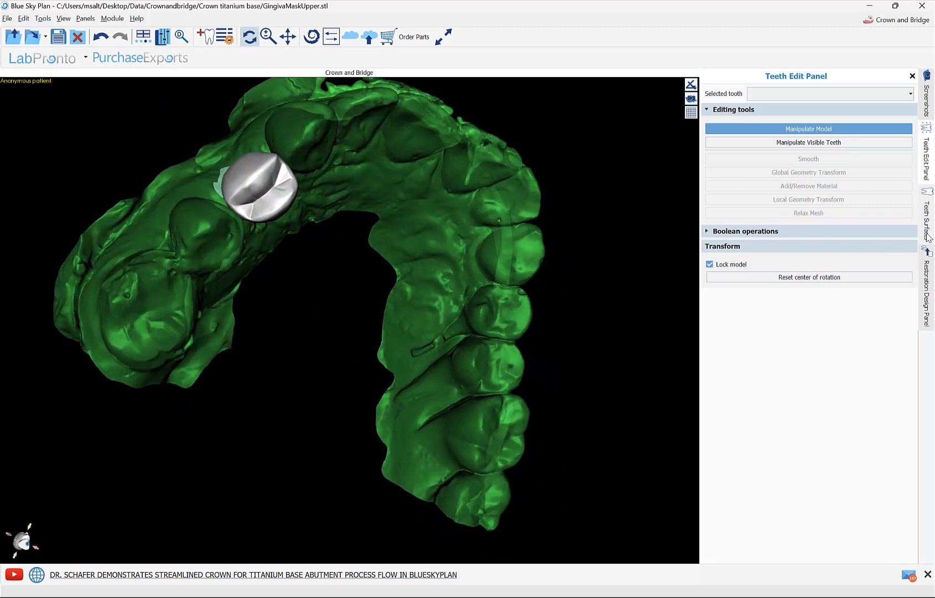
Step: Show the LowerJaw surface and make it transparent to judge the crown against the opposing teeth
{"action": "left_click", "coordinate": [932, 215]}
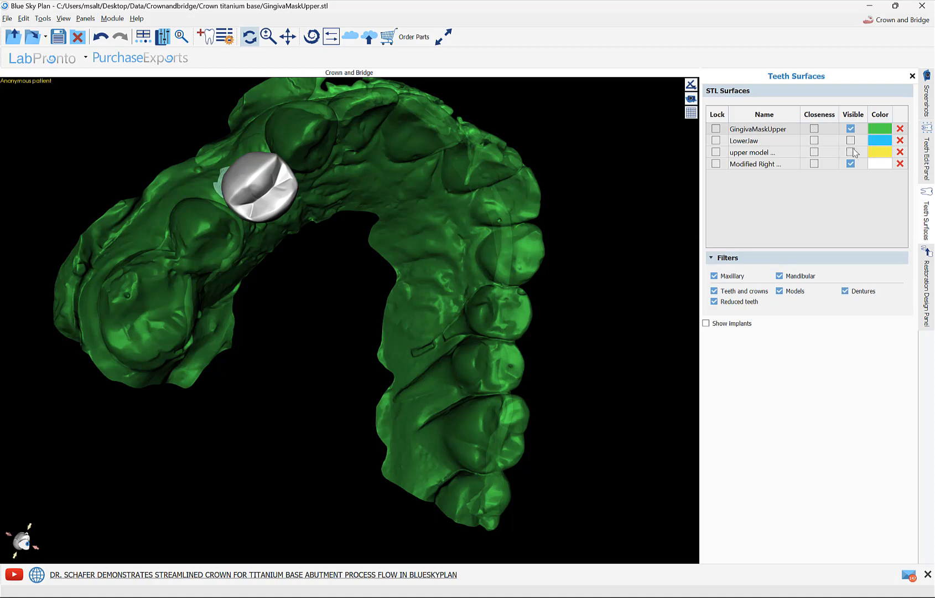
{"action": "left_click", "coordinate": [851, 140]}
{"action": "left_click_drag", "start_coordinate": [617, 321], "coordinate": [250, 332]}
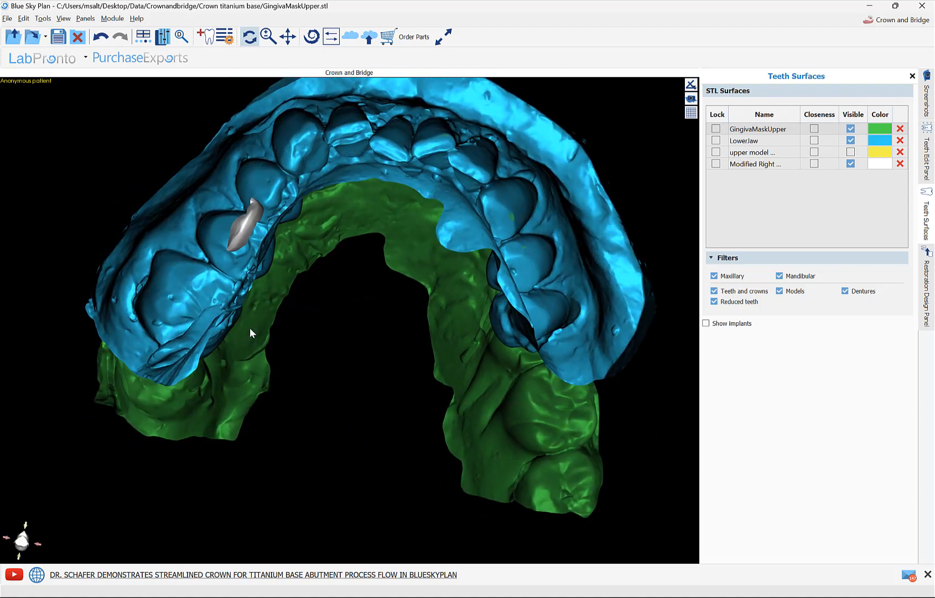
{"action": "right_click", "coordinate": [185, 304]}
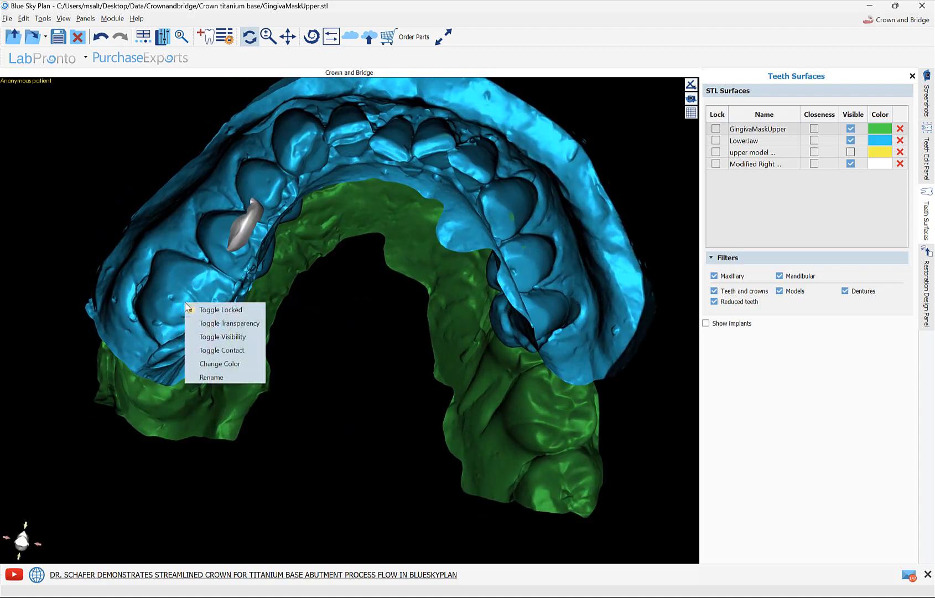
{"action": "left_click", "coordinate": [209, 326]}
{"action": "left_click_drag", "start_coordinate": [296, 307], "coordinate": [371, 405]}
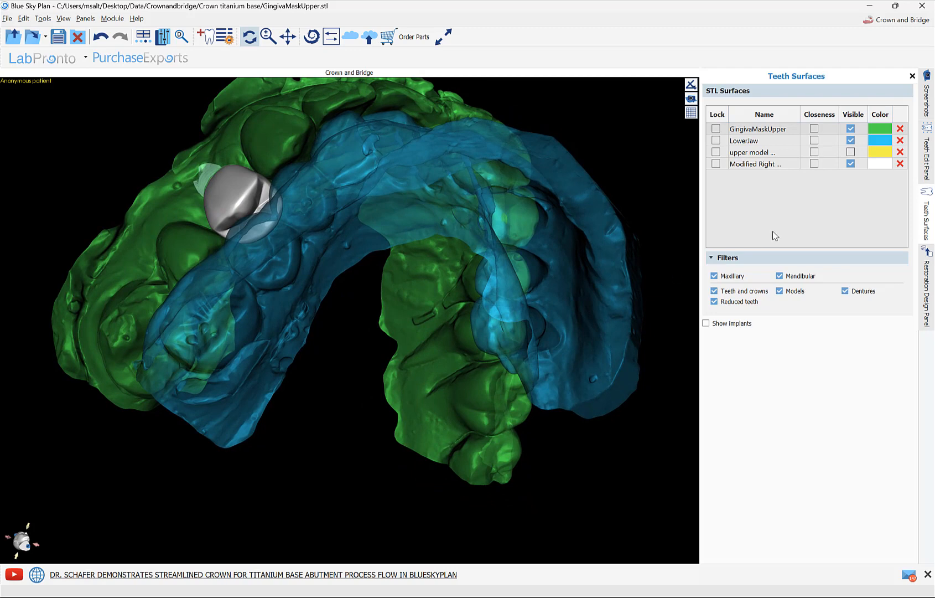
Step: Select the Modified Right Maxillary First Premolar and adjust its palatal control points with Global Geometry Transform
{"action": "left_click", "coordinate": [931, 166]}
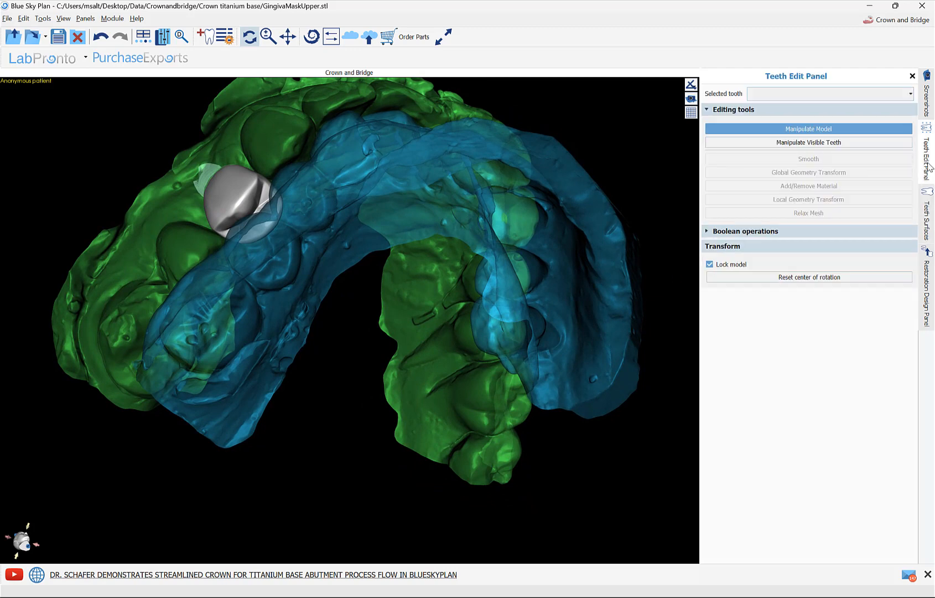
{"action": "left_click", "coordinate": [830, 94]}
{"action": "left_click", "coordinate": [825, 104]}
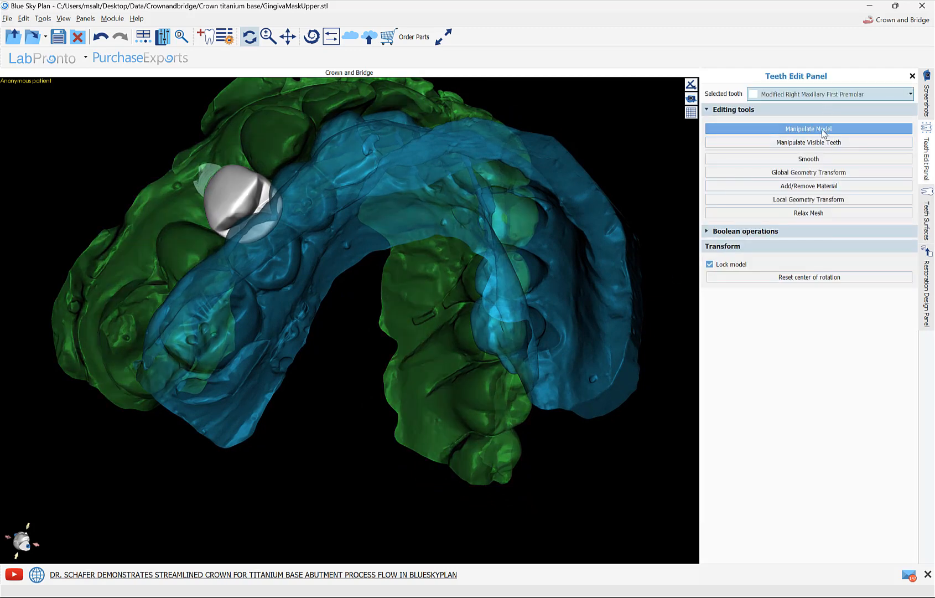
{"action": "left_click", "coordinate": [824, 133]}
{"action": "left_click_drag", "start_coordinate": [533, 420], "coordinate": [454, 381]}
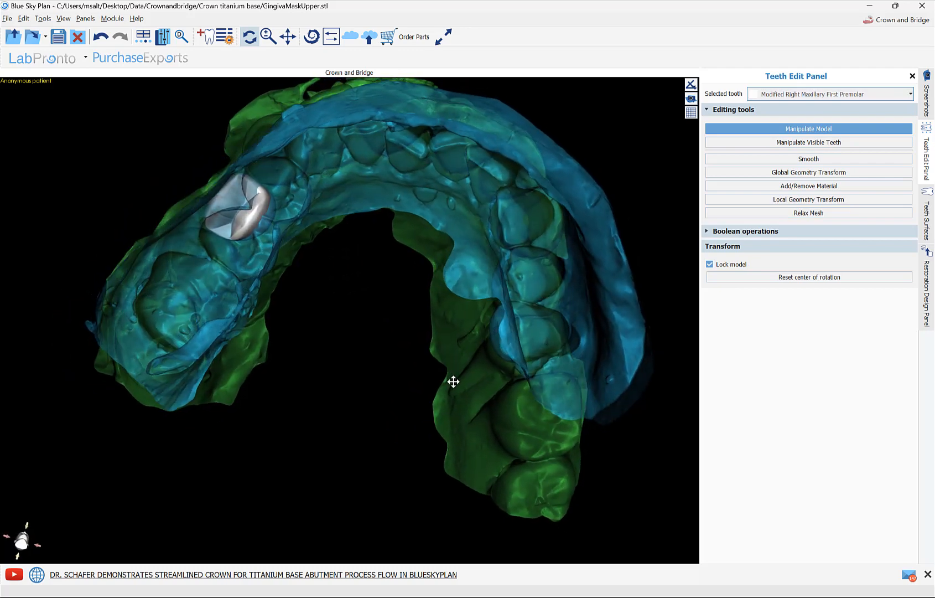
{"action": "left_click", "coordinate": [791, 173]}
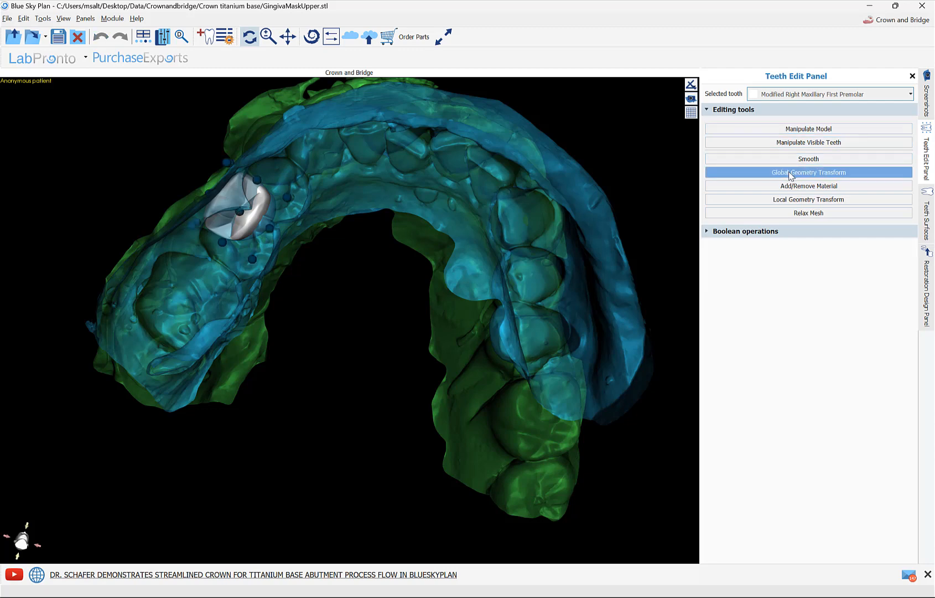
{"action": "left_click_drag", "start_coordinate": [346, 302], "coordinate": [272, 265]}
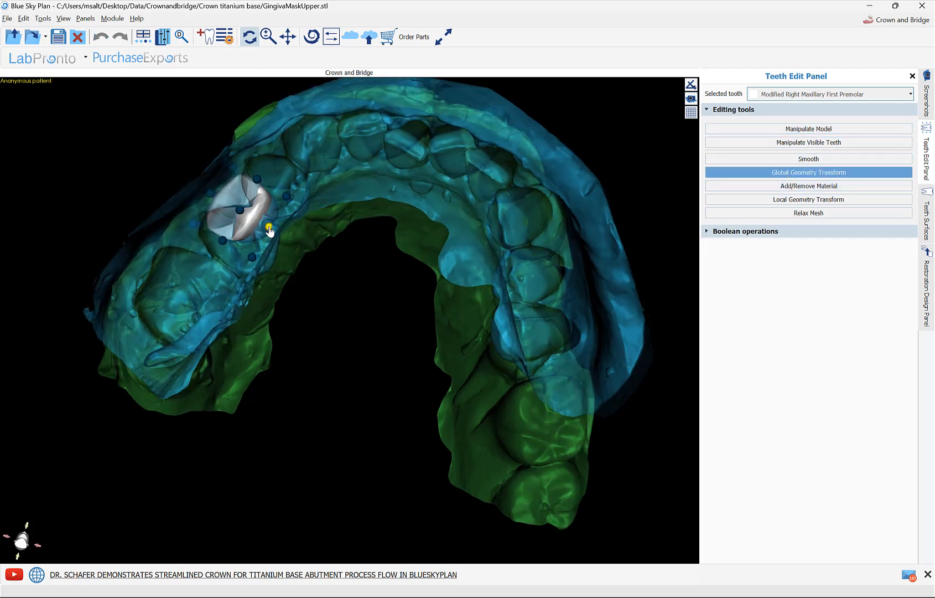
{"action": "left_click_drag", "start_coordinate": [269, 227], "coordinate": [270, 228]}
{"action": "left_click", "coordinate": [287, 197]}
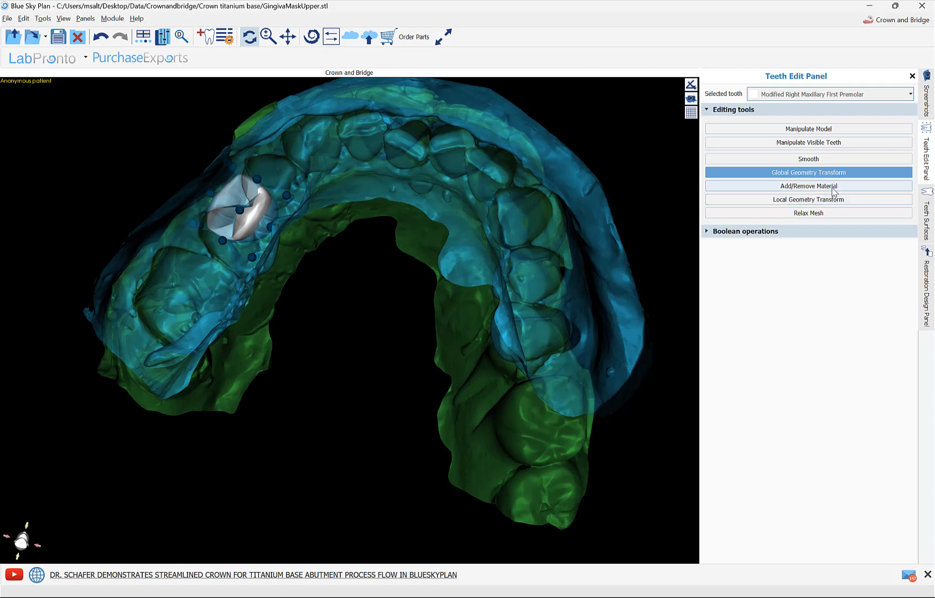
Step: Sculpt the crown's palatal and occlusal surface with Add/Remove Material where it meets the lower teeth
{"action": "left_click", "coordinate": [809, 186]}
{"action": "left_click_drag", "start_coordinate": [362, 310], "coordinate": [371, 294]}
{"action": "mouse_move", "coordinate": [251, 221]}
{"action": "left_mouse_down"}
{"action": "mouse_move", "coordinate": [259, 209]}
{"action": "mouse_move", "coordinate": [260, 220]}
{"action": "left_mouse_up"}
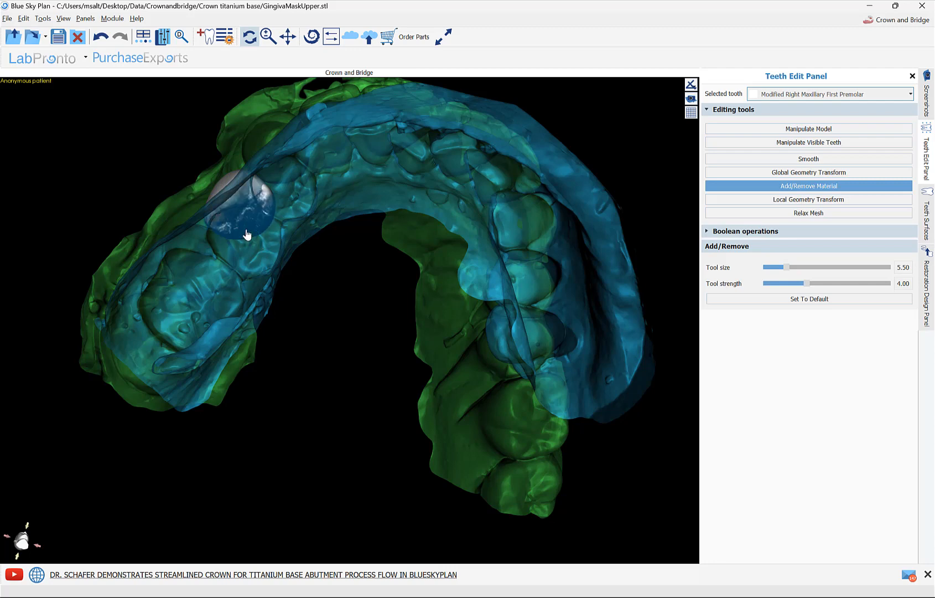
{"action": "mouse_move", "coordinate": [245, 232]}
{"action": "left_mouse_down"}
{"action": "mouse_move", "coordinate": [233, 236]}
{"action": "mouse_move", "coordinate": [244, 232]}
{"action": "left_mouse_up"}
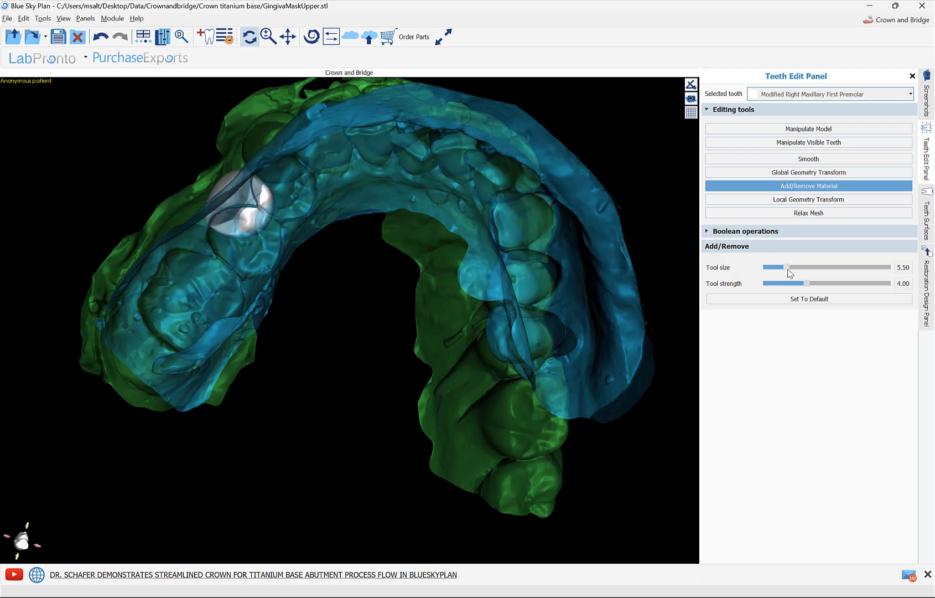
Step: Set the Add/Remove tool size to 4.50 and strength to 3.00, and refine the crown's occlusal surface
{"action": "left_click_drag", "start_coordinate": [788, 268], "coordinate": [782, 268]}
{"action": "left_click_drag", "start_coordinate": [805, 284], "coordinate": [795, 283]}
{"action": "mouse_move", "coordinate": [260, 218]}
{"action": "left_mouse_down"}
{"action": "mouse_move", "coordinate": [253, 223]}
{"action": "mouse_move", "coordinate": [268, 197]}
{"action": "left_mouse_up"}
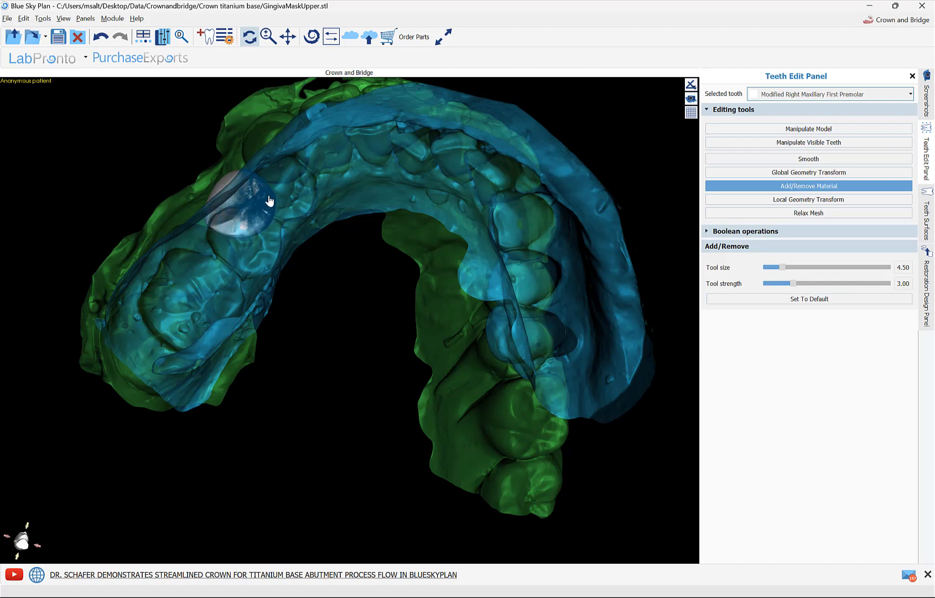
{"action": "left_click_drag", "start_coordinate": [402, 350], "coordinate": [348, 361]}
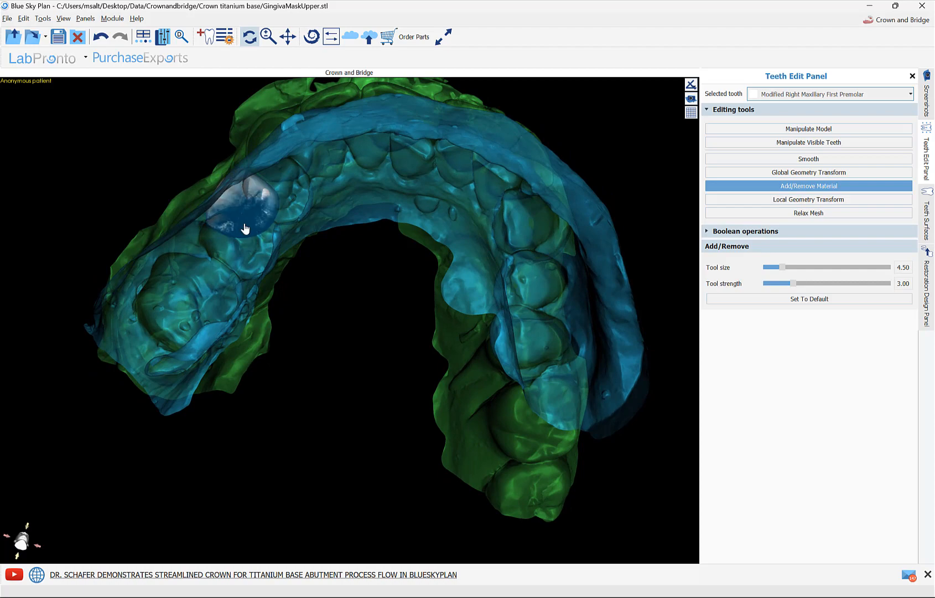
Step: Set the Local Geometry Transform tool size to 8.50 and pull the crown's distal side toward the second premolar
{"action": "mouse_move", "coordinate": [192, 403]}
{"action": "left_mouse_down"}
{"action": "mouse_move", "coordinate": [336, 382]}
{"action": "mouse_move", "coordinate": [516, 468]}
{"action": "mouse_move", "coordinate": [536, 451]}
{"action": "left_mouse_up"}
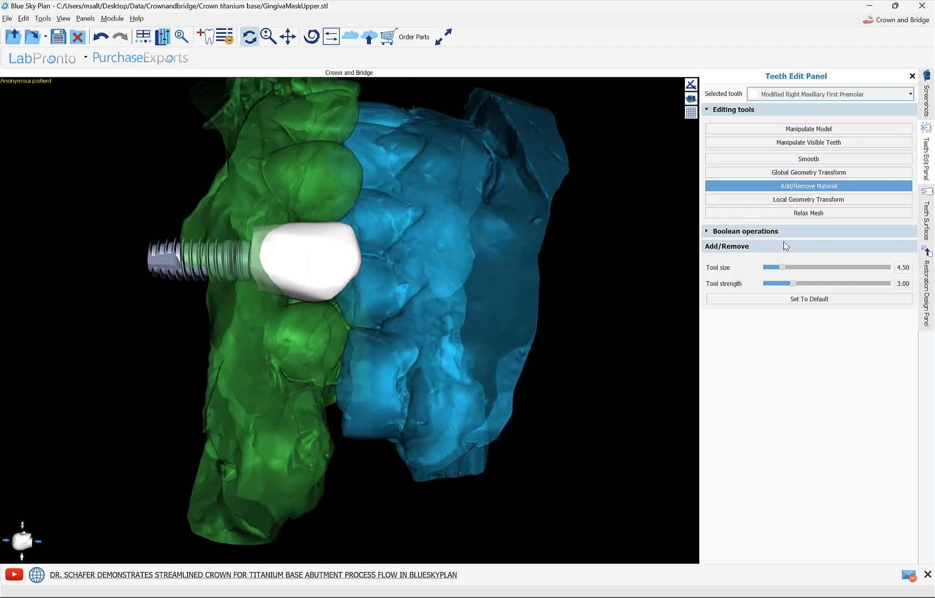
{"action": "left_click", "coordinate": [821, 200]}
{"action": "left_click_drag", "start_coordinate": [580, 411], "coordinate": [578, 363]}
{"action": "left_click_drag", "start_coordinate": [289, 287], "coordinate": [288, 294]}
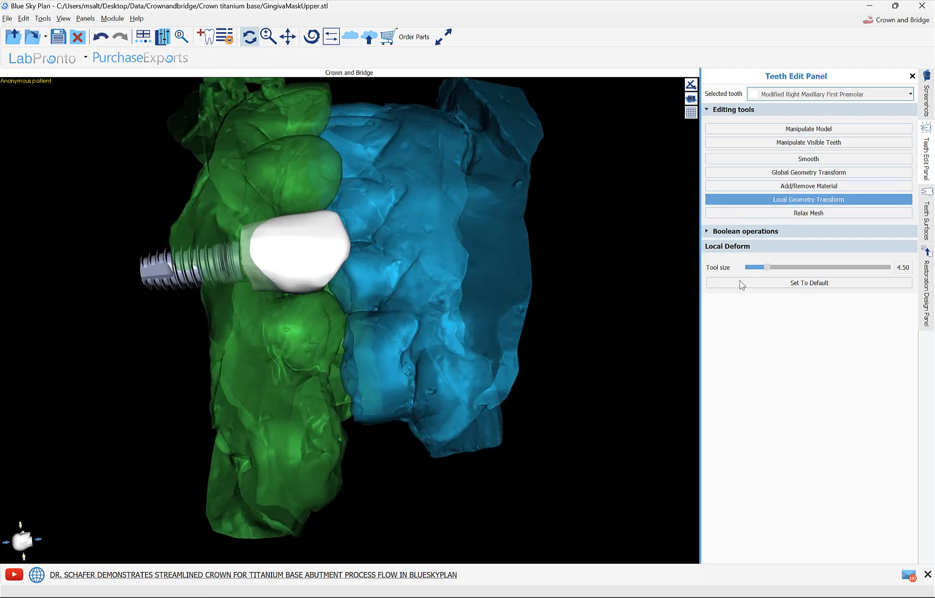
{"action": "left_click_drag", "start_coordinate": [767, 267], "coordinate": [776, 268]}
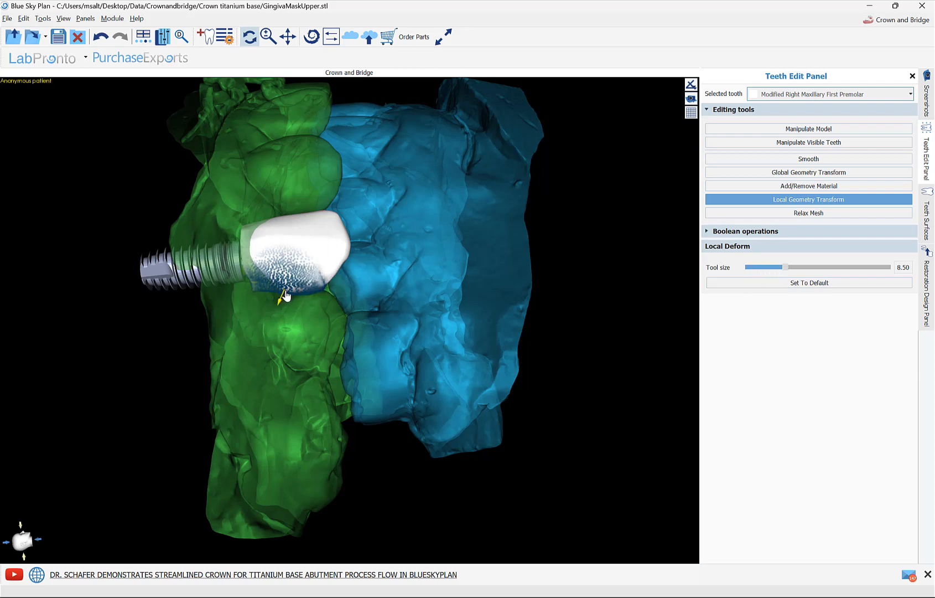
{"action": "left_click_drag", "start_coordinate": [441, 281], "coordinate": [276, 304]}
{"action": "left_click_drag", "start_coordinate": [300, 364], "coordinate": [386, 300]}
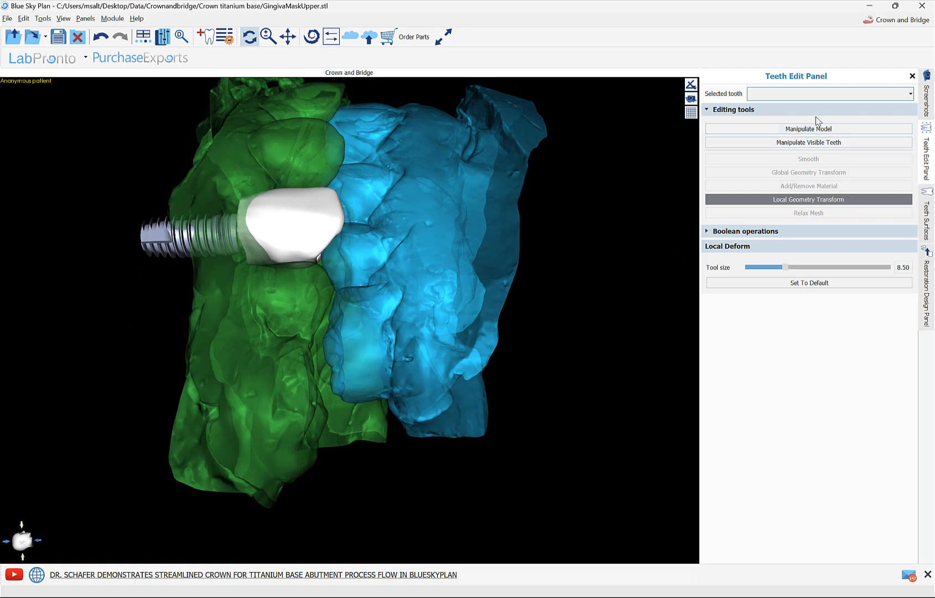
Step: Reselect the Modified Right Maxillary First Premolar and adjust its distal contour with a Global Geometry Transform control point
{"action": "left_click", "coordinate": [820, 94]}
{"action": "left_click", "coordinate": [821, 104]}
{"action": "left_click", "coordinate": [824, 130]}
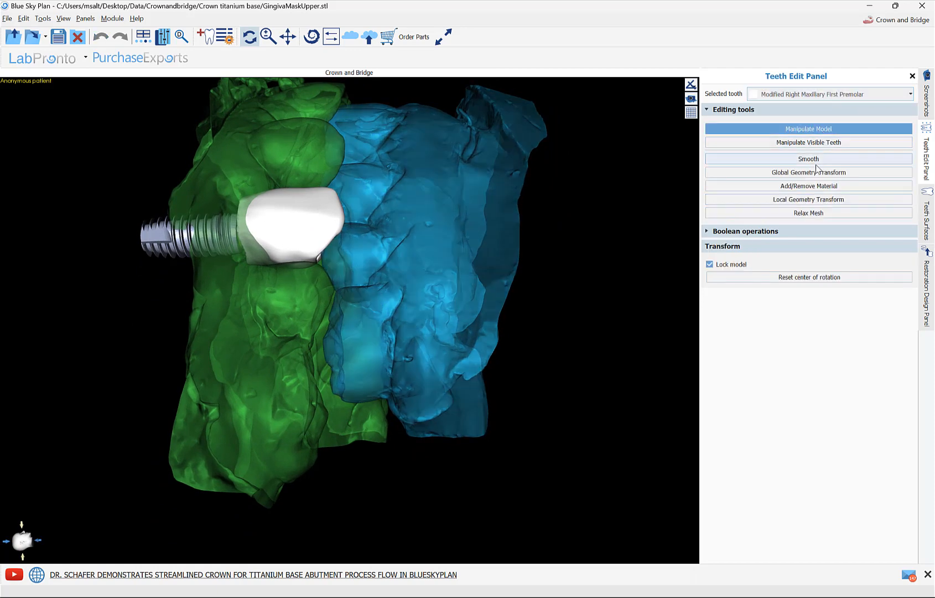
{"action": "left_click", "coordinate": [797, 172]}
{"action": "left_click", "coordinate": [288, 259]}
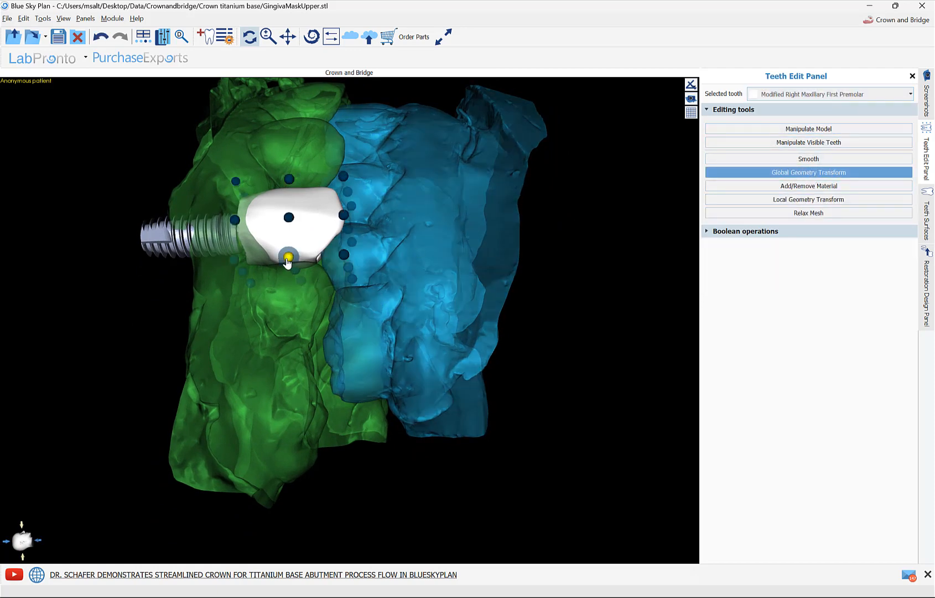
{"action": "left_click_drag", "start_coordinate": [493, 301], "coordinate": [265, 331]}
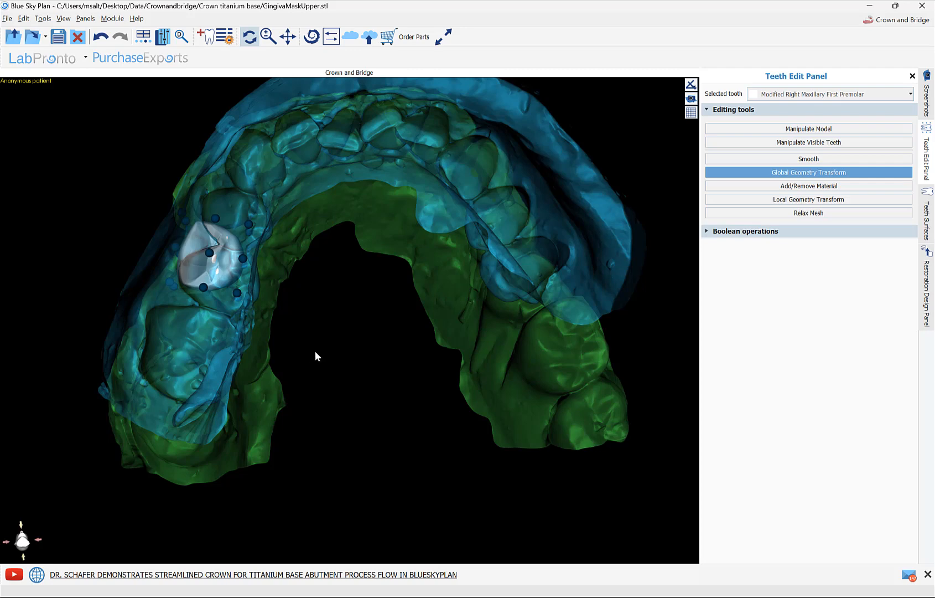
Step: Set up a Crown on a Tibase restoration for the maxilla, using GingivaMaskUpper as the model and Modified Right Maxillary First Premolar as the crown
{"action": "left_click", "coordinate": [928, 293]}
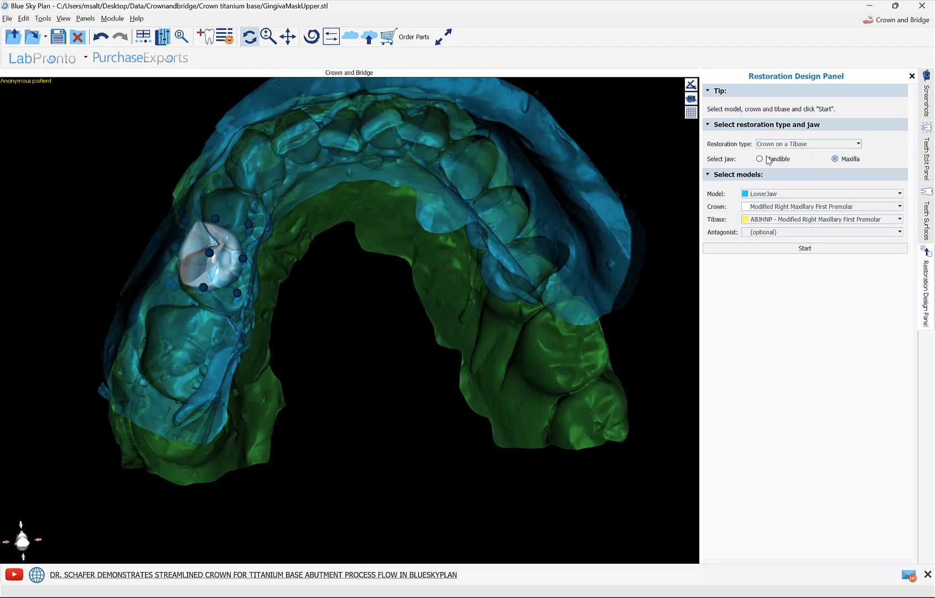
{"action": "left_click_drag", "start_coordinate": [386, 190], "coordinate": [564, 470]}
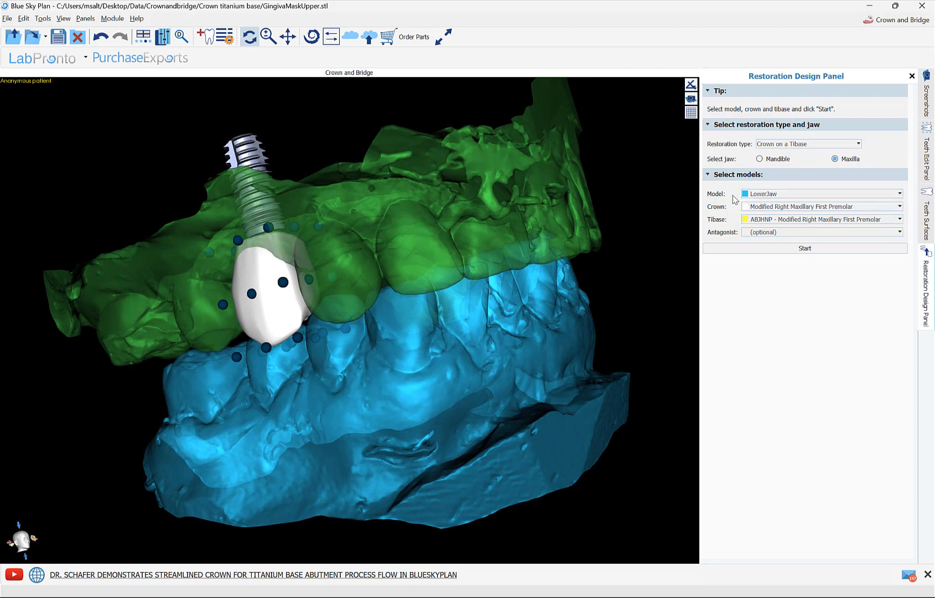
{"action": "left_click", "coordinate": [766, 195]}
{"action": "left_click", "coordinate": [764, 202]}
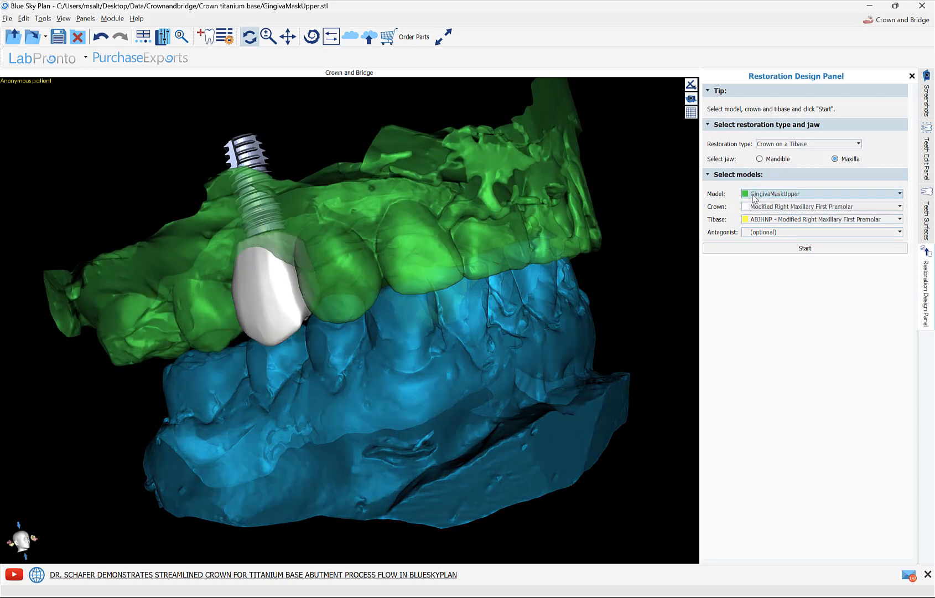
{"action": "left_click", "coordinate": [765, 209]}
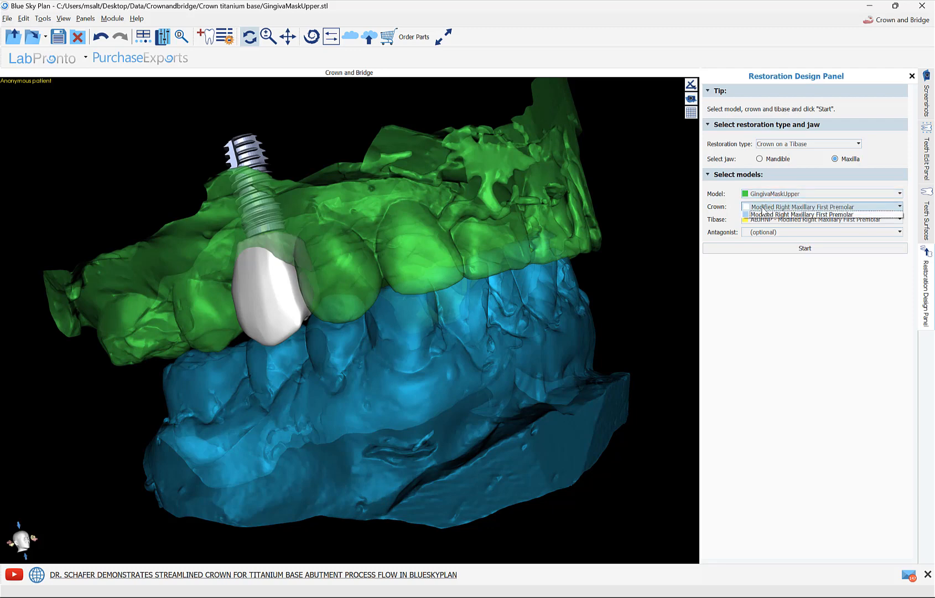
{"action": "left_click", "coordinate": [762, 214]}
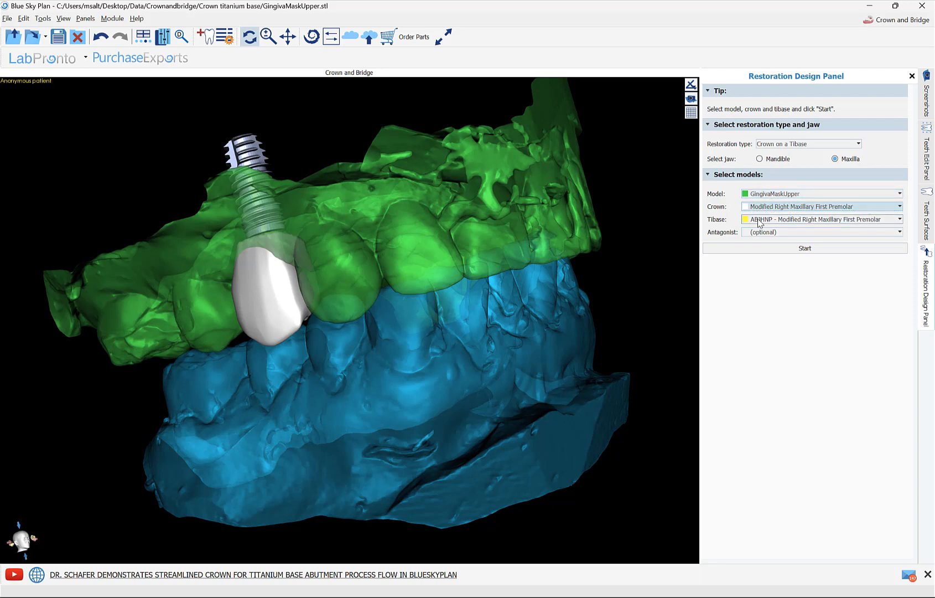
Step: Assign the ABJHNP tibase of the first premolar and LowerJaw as the antagonist, and start the custom crown design
{"action": "left_click", "coordinate": [760, 219]}
{"action": "left_click", "coordinate": [759, 223]}
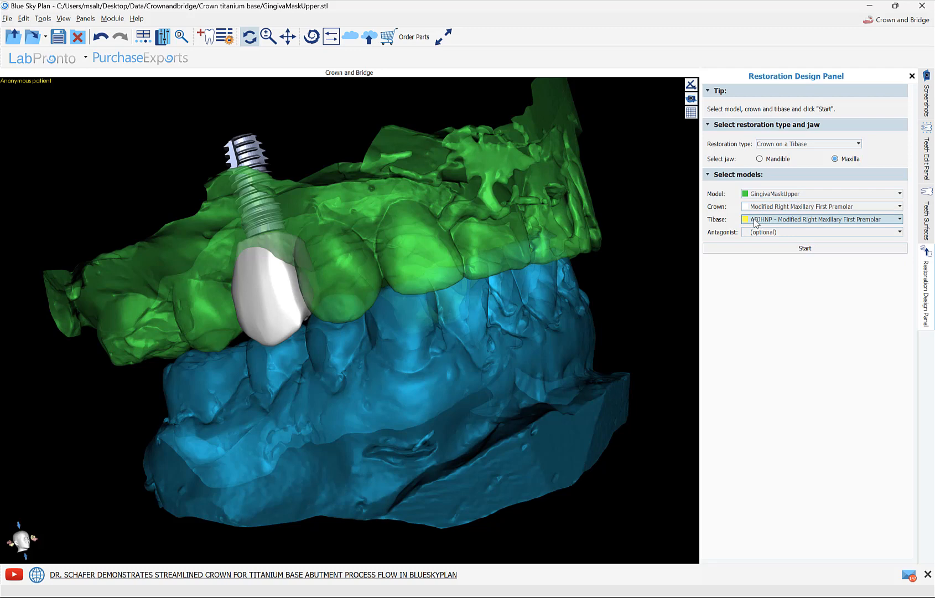
{"action": "left_click", "coordinate": [762, 233]}
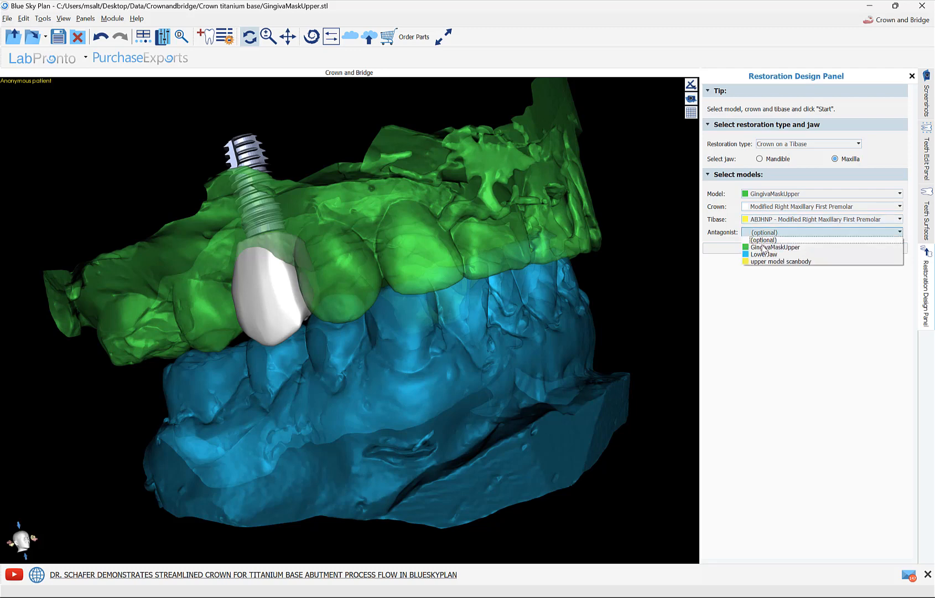
{"action": "left_click", "coordinate": [764, 255]}
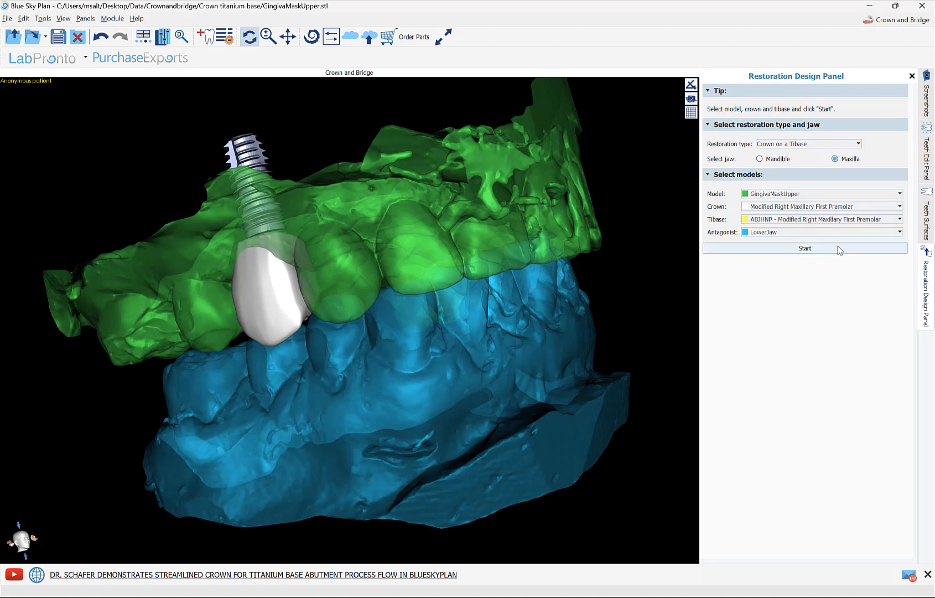
{"action": "left_click", "coordinate": [805, 248]}
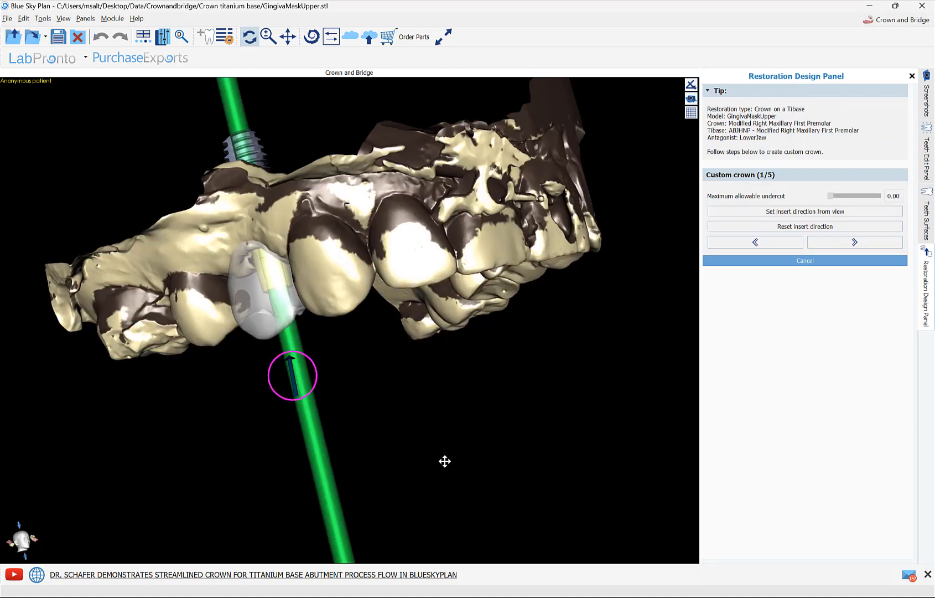
Step: Check the crown's insertion direction from the occlusal side and accept it with a maximum allowable undercut of 0.00
{"action": "left_click_drag", "start_coordinate": [445, 459], "coordinate": [502, 438]}
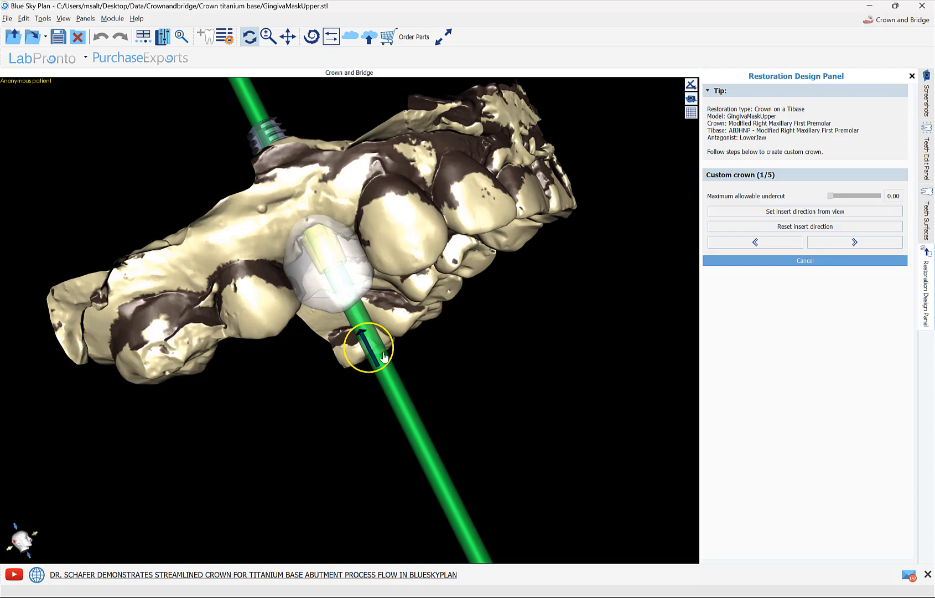
{"action": "left_click_drag", "start_coordinate": [577, 403], "coordinate": [378, 162]}
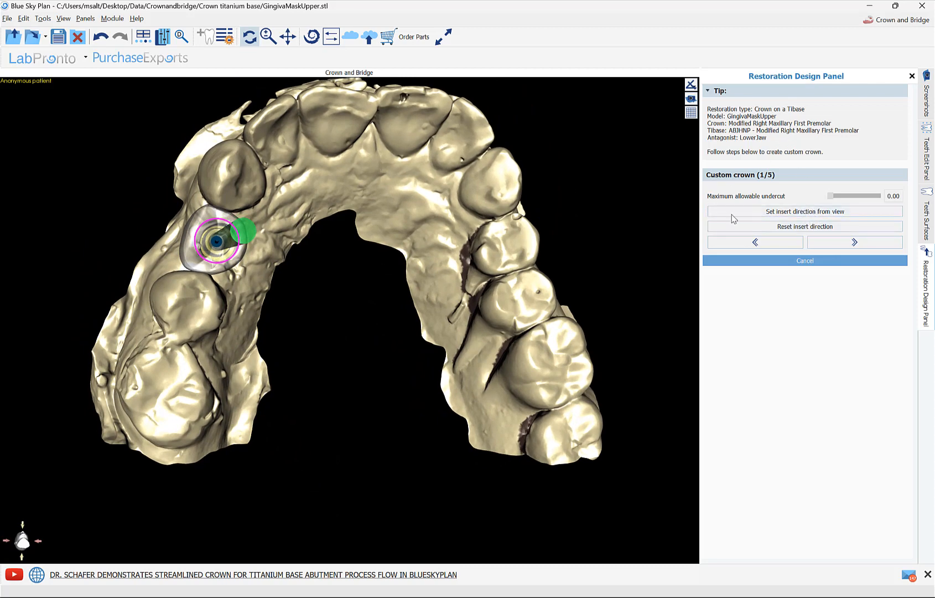
{"action": "left_click", "coordinate": [855, 243]}
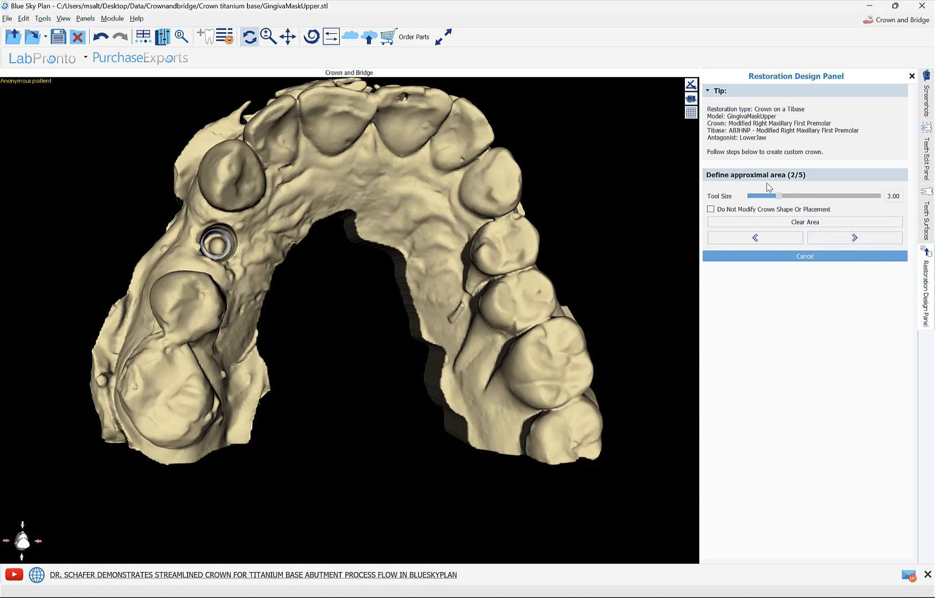
Step: Try marking an approximal area on the second premolar's surface facing the implant site with tool size 3.00
{"action": "right_click_drag", "start_coordinate": [419, 351], "coordinate": [344, 424]}
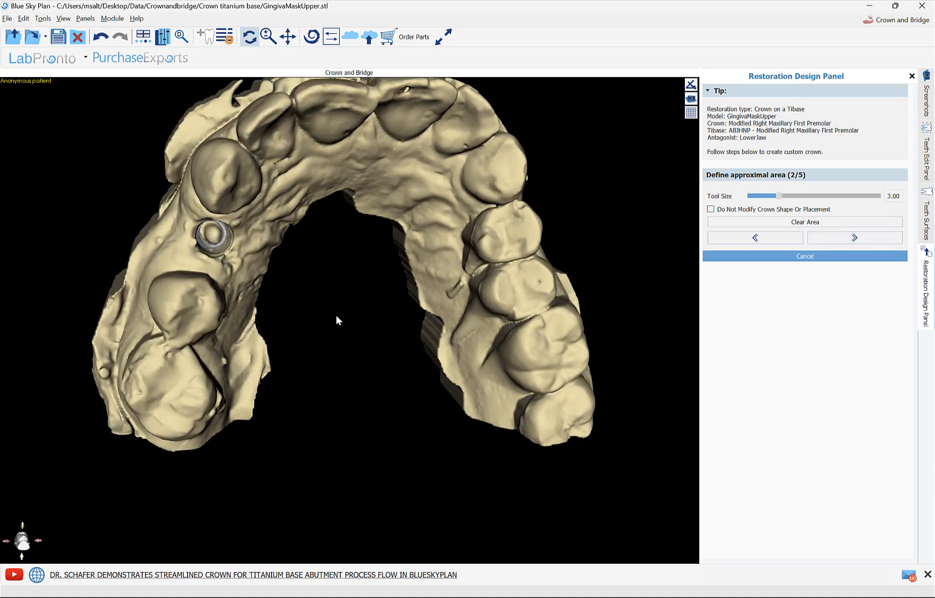
{"action": "mouse_move", "coordinate": [336, 317]}
{"action": "right_mouse_down"}
{"action": "mouse_move", "coordinate": [363, 372]}
{"action": "mouse_move", "coordinate": [383, 381]}
{"action": "right_mouse_up"}
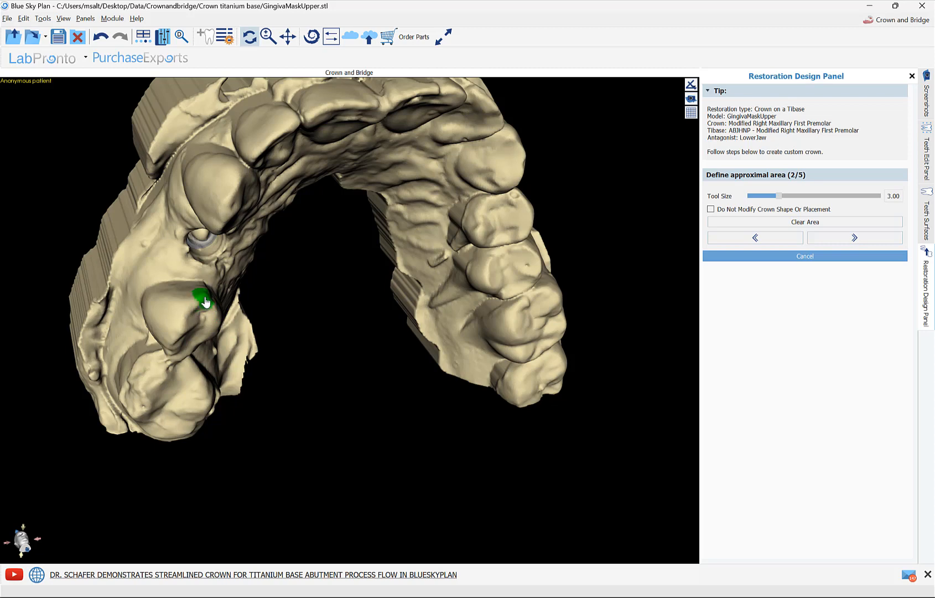
{"action": "mouse_move", "coordinate": [205, 301]}
{"action": "left_mouse_down"}
{"action": "mouse_move", "coordinate": [192, 302]}
{"action": "mouse_move", "coordinate": [207, 304]}
{"action": "left_mouse_up"}
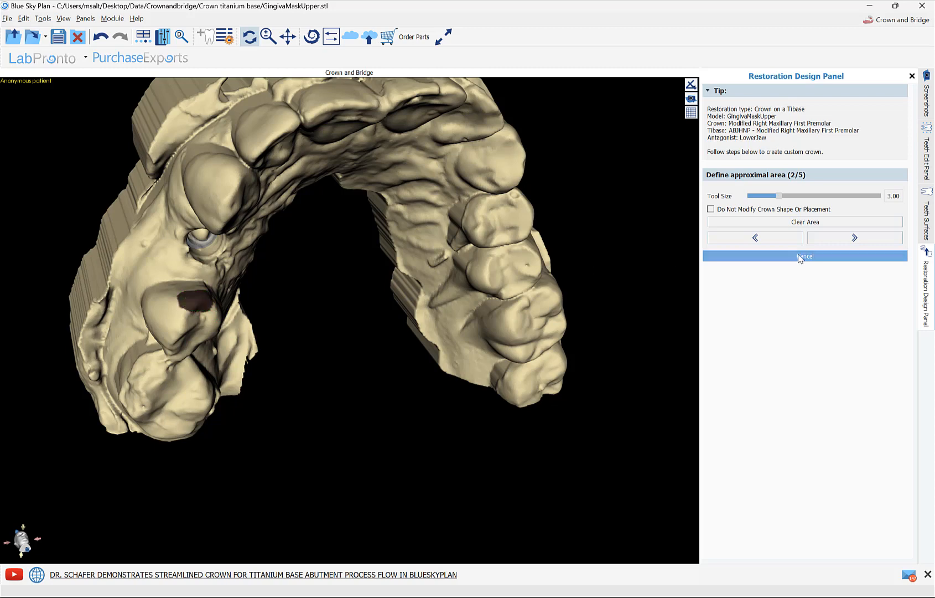
{"action": "left_click", "coordinate": [834, 225]}
Step: Enable Do Not Modify Crown Shape Or Placement and finish the approximal area definition without any marked area
{"action": "mouse_move", "coordinate": [645, 295]}
{"action": "right_mouse_down"}
{"action": "mouse_move", "coordinate": [452, 316]}
{"action": "mouse_move", "coordinate": [465, 305]}
{"action": "right_mouse_up"}
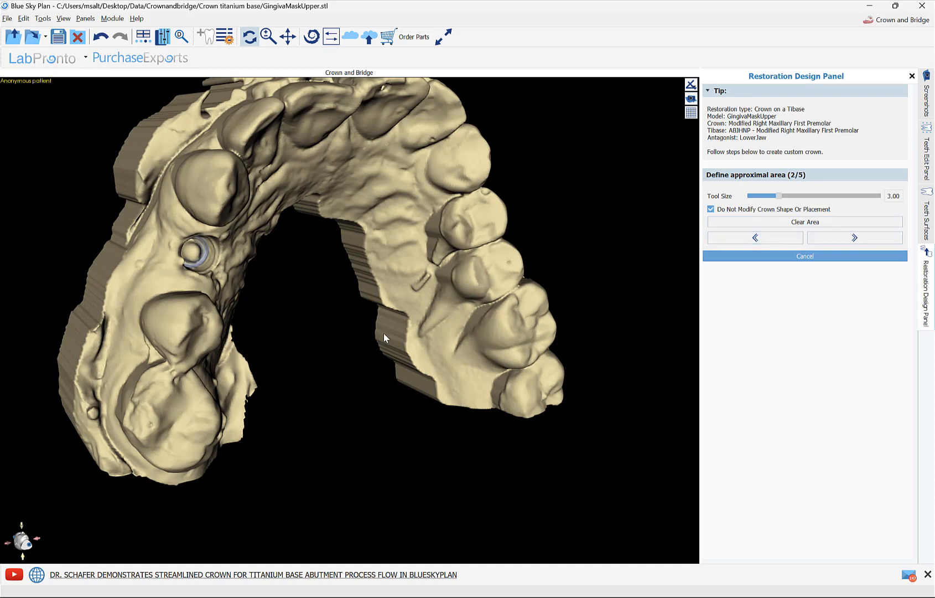
{"action": "mouse_move", "coordinate": [298, 337]}
{"action": "left_mouse_down"}
{"action": "mouse_move", "coordinate": [263, 324]}
{"action": "mouse_move", "coordinate": [288, 321]}
{"action": "left_mouse_up"}
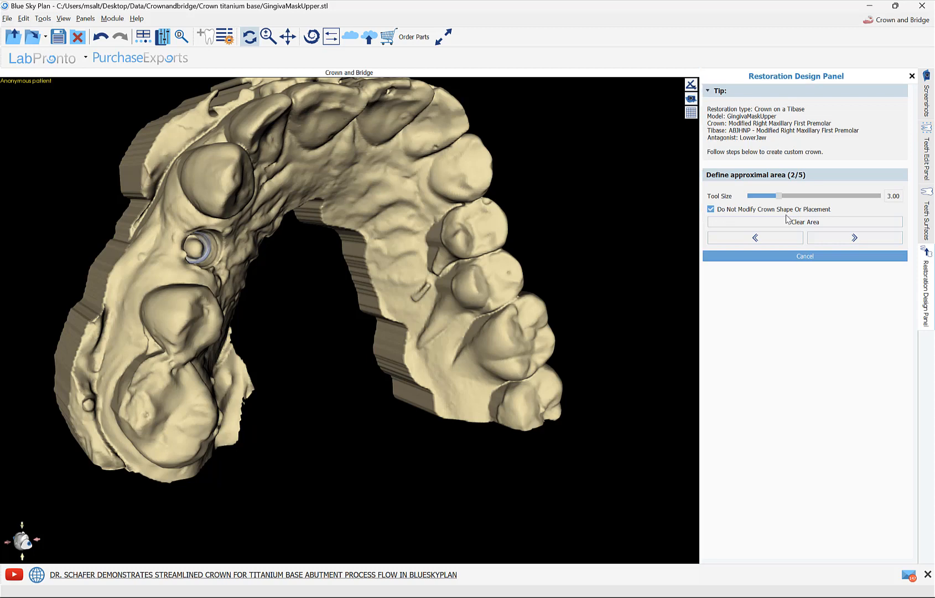
{"action": "left_click", "coordinate": [850, 239]}
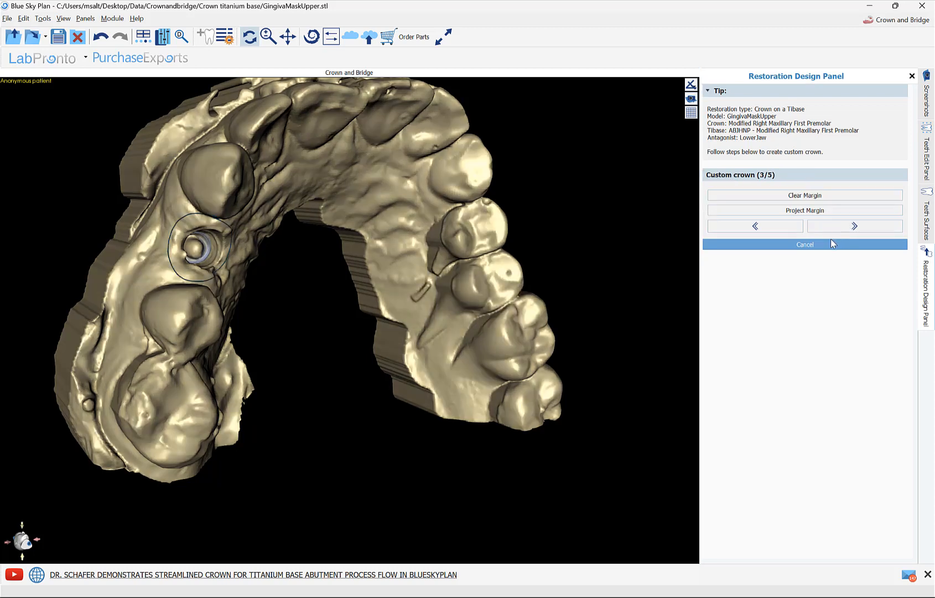
Step: Inspect the proposed margin line around the titanium base site and accept it
{"action": "left_click_drag", "start_coordinate": [498, 271], "coordinate": [584, 221]}
{"action": "left_click_drag", "start_coordinate": [371, 306], "coordinate": [308, 342]}
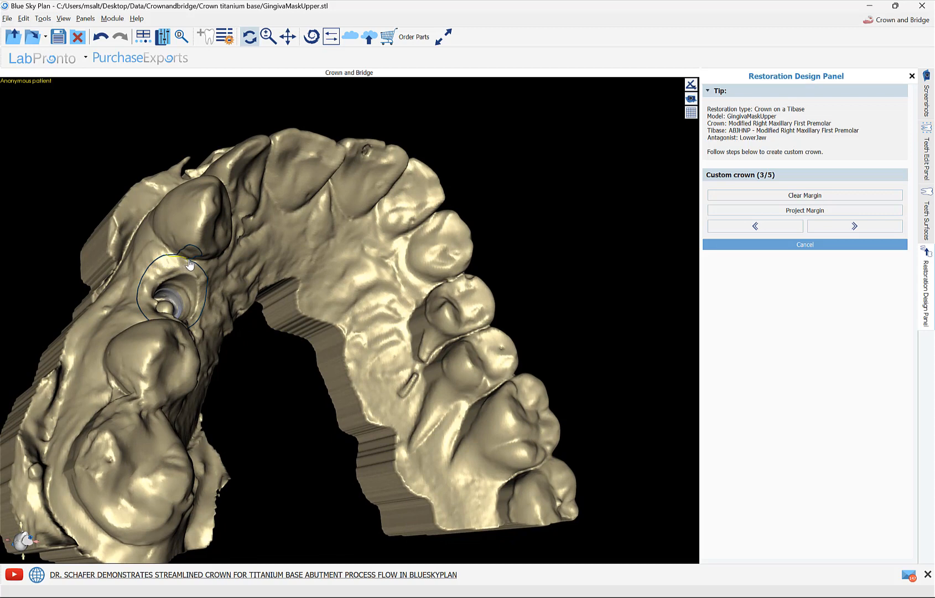
{"action": "mouse_move", "coordinate": [249, 308]}
{"action": "right_mouse_down"}
{"action": "mouse_move", "coordinate": [214, 324]}
{"action": "mouse_move", "coordinate": [206, 378]}
{"action": "mouse_move", "coordinate": [230, 425]}
{"action": "mouse_move", "coordinate": [267, 304]}
{"action": "mouse_move", "coordinate": [257, 303]}
{"action": "right_mouse_up"}
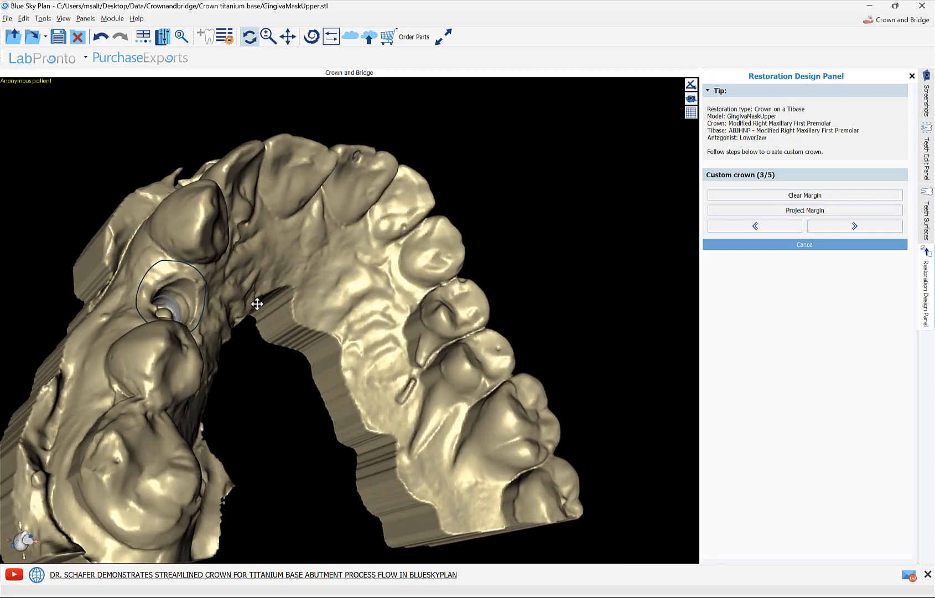
{"action": "left_click", "coordinate": [815, 229]}
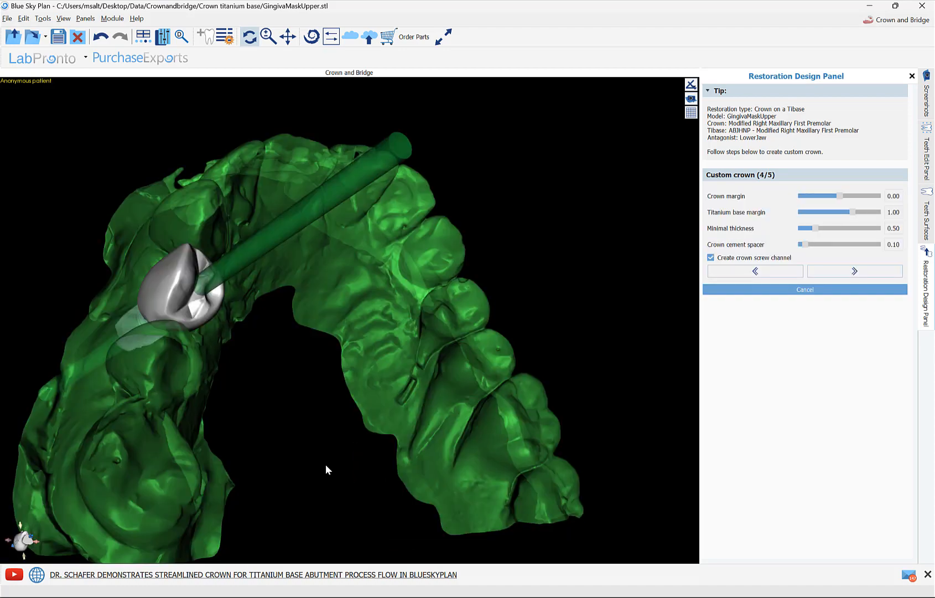
Step: Inspect the underside of the crown and base, and set the crown margin to -0.50 and the titanium base margin to 0.75
{"action": "left_click_drag", "start_coordinate": [49, 350], "coordinate": [681, 286]}
{"action": "scroll", "coordinate": [601, 397], "scroll_direction": "up", "scroll_amount": 5}
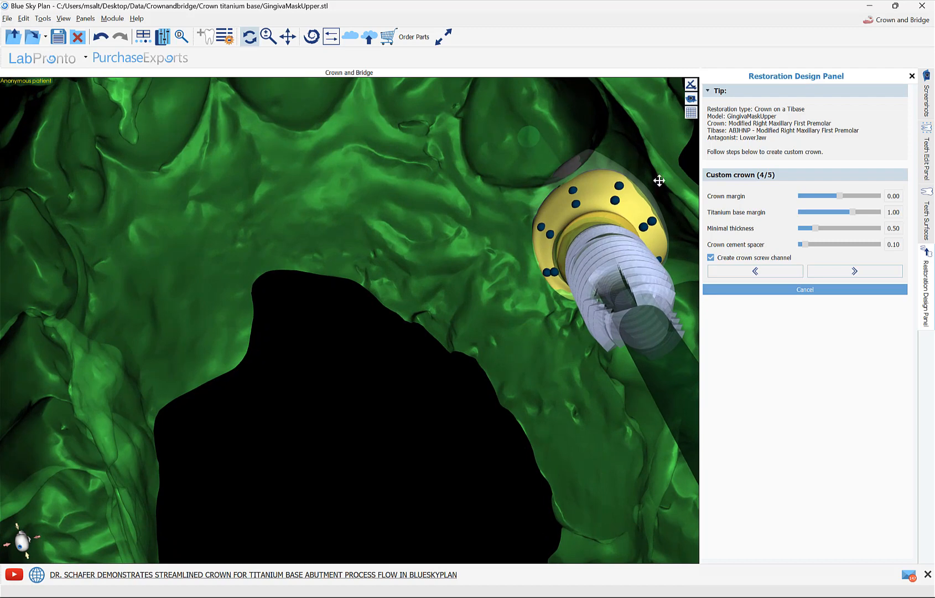
{"action": "left_click_drag", "start_coordinate": [660, 236], "coordinate": [638, 194]}
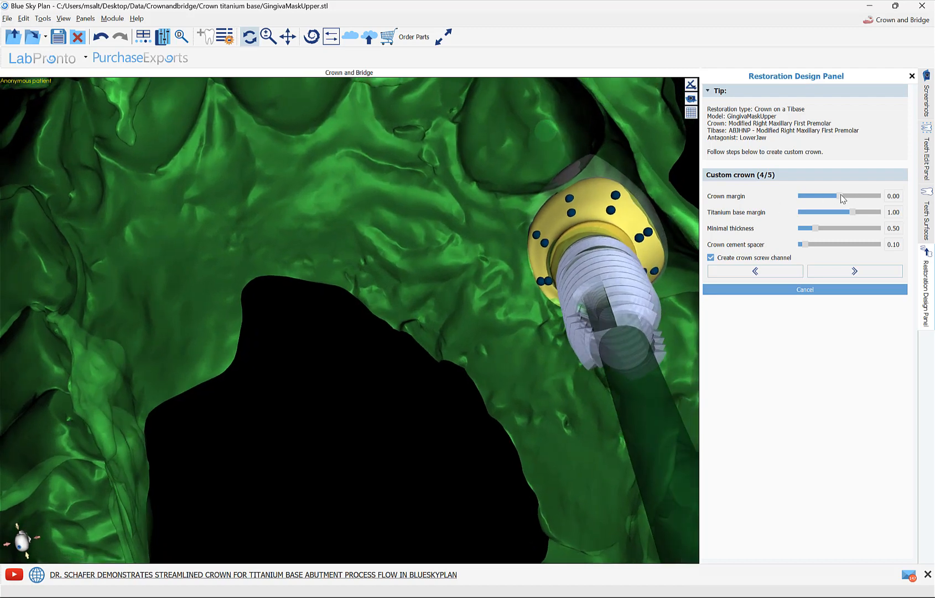
{"action": "left_click_drag", "start_coordinate": [847, 195], "coordinate": [835, 200]}
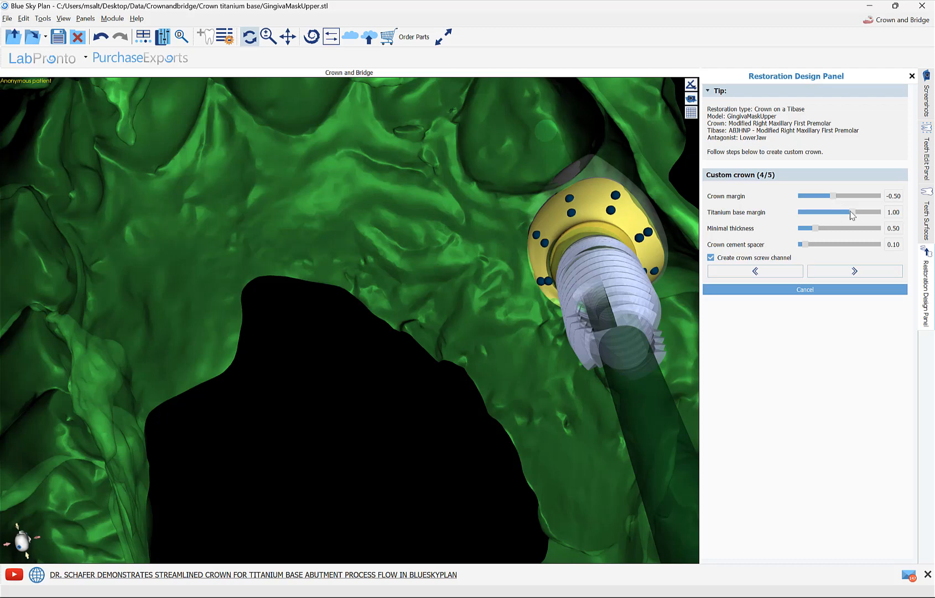
{"action": "mouse_move", "coordinate": [856, 215]}
{"action": "left_mouse_down"}
{"action": "mouse_move", "coordinate": [864, 215]}
{"action": "mouse_move", "coordinate": [852, 213]}
{"action": "left_mouse_up"}
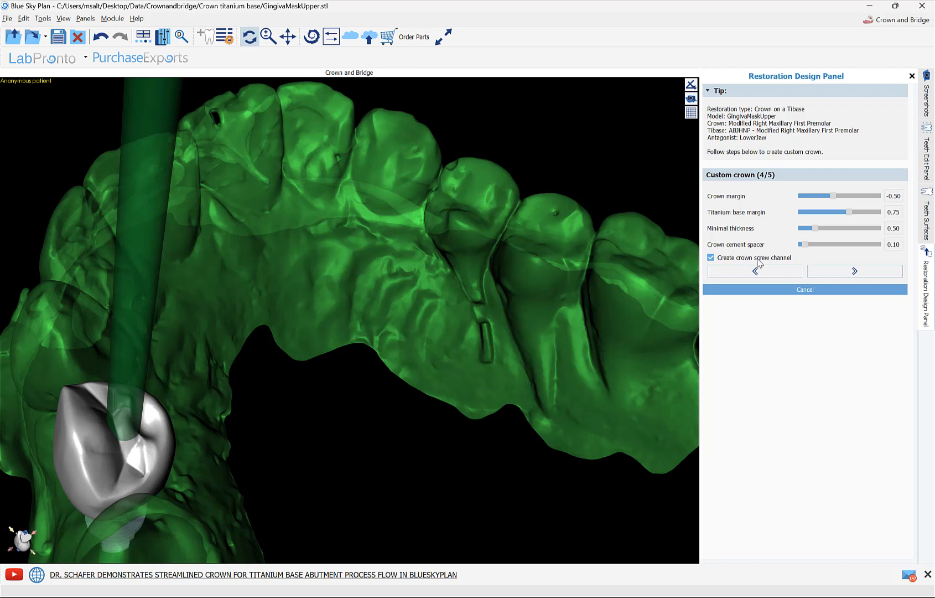
Step: Keep the crown screw channel enabled and apply the custom crown settings to continue to the intersection cutting stage
{"action": "left_click", "coordinate": [758, 259]}
{"action": "left_click", "coordinate": [757, 259]}
{"action": "left_click", "coordinate": [855, 270]}
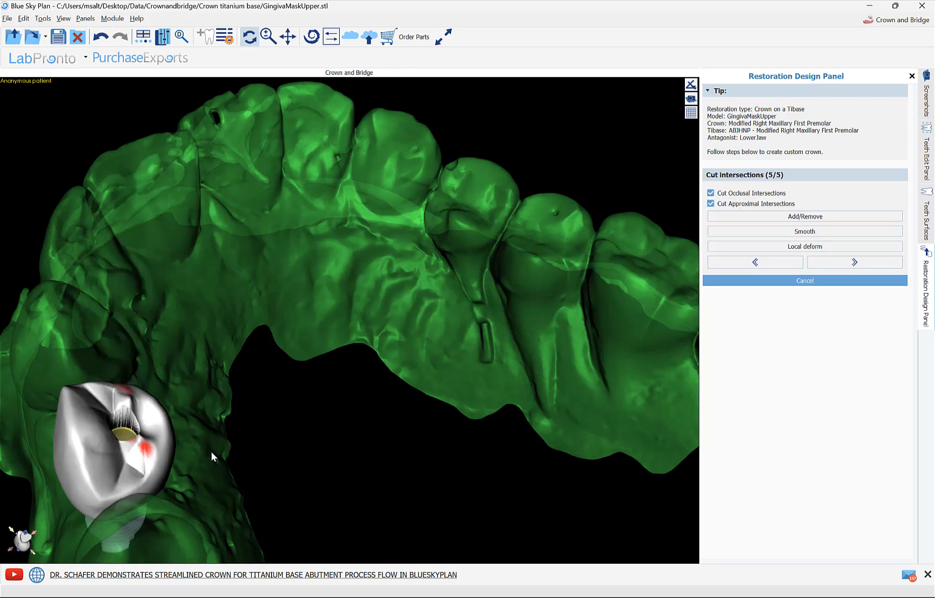
Step: Reduce the red occlusal contact near the crown's mesial edge using Add/Remove with tool size 8.50 and strength 3.00
{"action": "left_click_drag", "start_coordinate": [211, 451], "coordinate": [335, 527]}
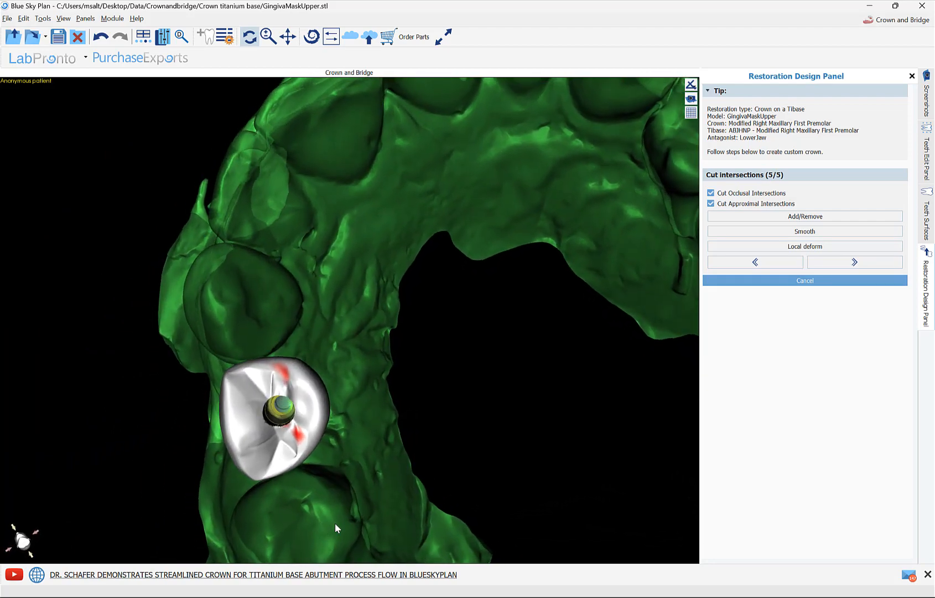
{"action": "left_click", "coordinate": [807, 221]}
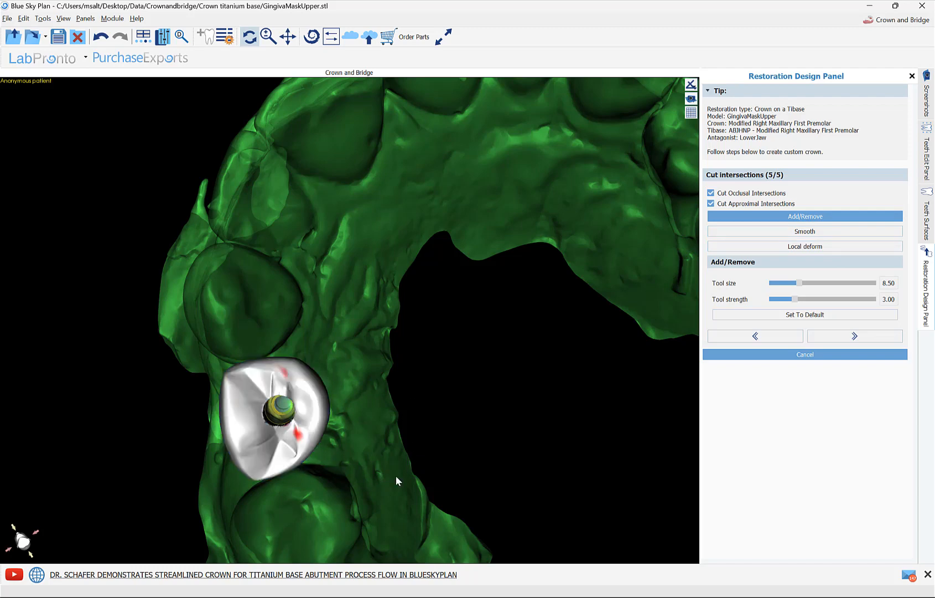
{"action": "left_click_drag", "start_coordinate": [396, 476], "coordinate": [595, 318]}
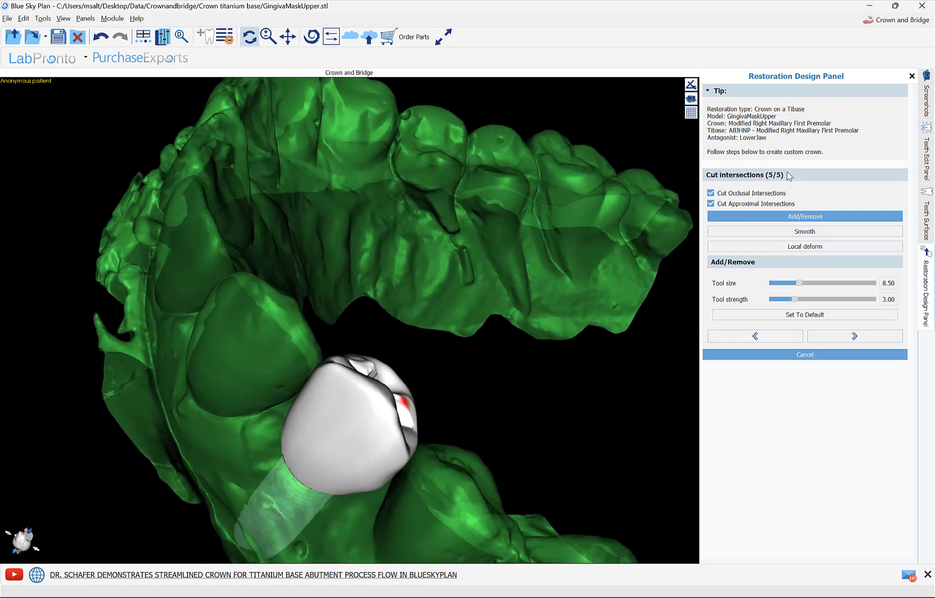
Step: Keep Cut Occlusal Intersections and Cut Approximal Intersections enabled, and generate the final custom crown
{"action": "left_click", "coordinate": [743, 194]}
{"action": "left_click", "coordinate": [742, 194]}
{"action": "left_click_drag", "start_coordinate": [634, 343], "coordinate": [601, 375]}
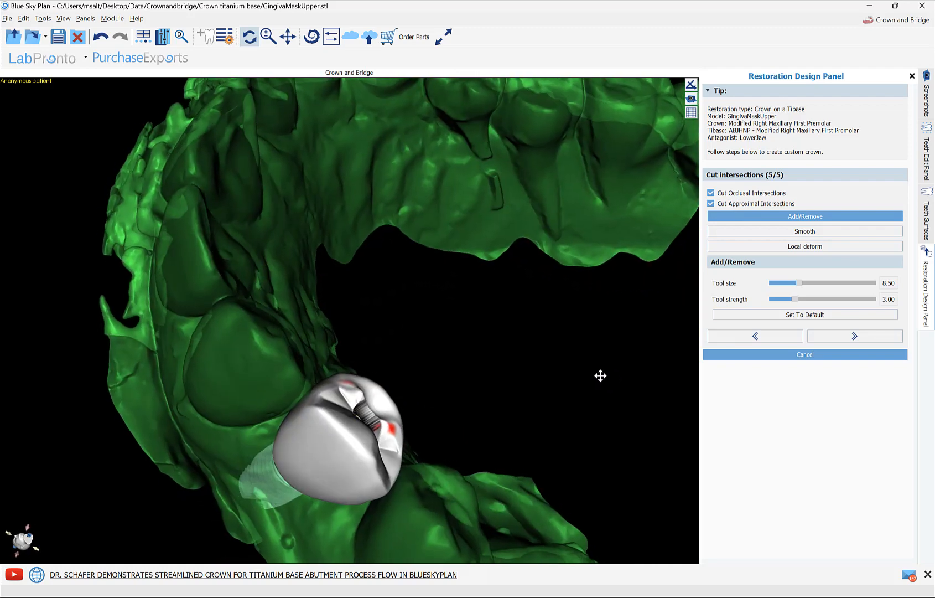
{"action": "left_click", "coordinate": [848, 339]}
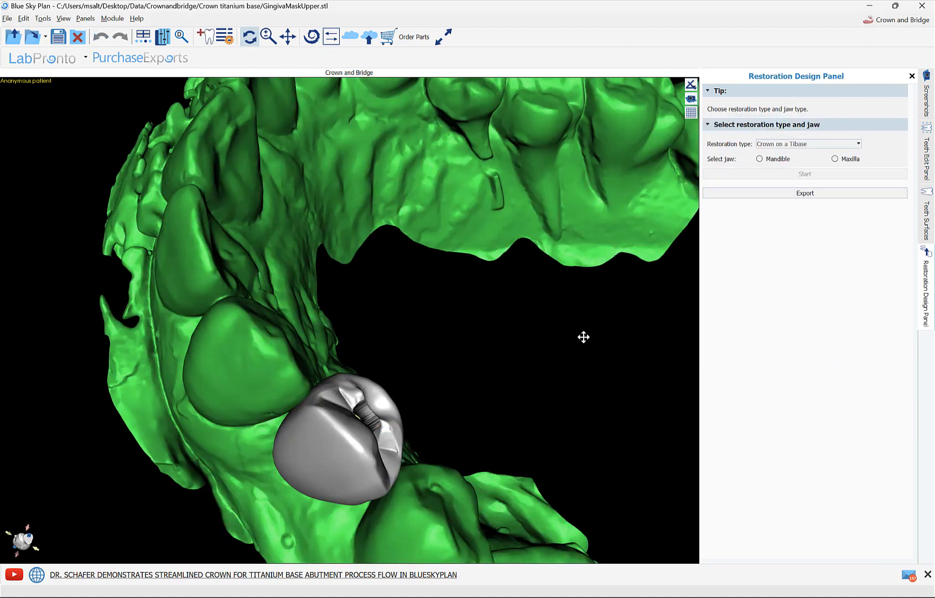
{"action": "mouse_move", "coordinate": [584, 337]}
{"action": "left_mouse_down"}
{"action": "mouse_move", "coordinate": [451, 380]}
{"action": "mouse_move", "coordinate": [414, 359]}
{"action": "mouse_move", "coordinate": [570, 242]}
{"action": "mouse_move", "coordinate": [587, 241]}
{"action": "mouse_move", "coordinate": [529, 398]}
{"action": "mouse_move", "coordinate": [470, 447]}
{"action": "mouse_move", "coordinate": [489, 471]}
{"action": "mouse_move", "coordinate": [517, 468]}
{"action": "mouse_move", "coordinate": [572, 340]}
{"action": "left_mouse_up"}
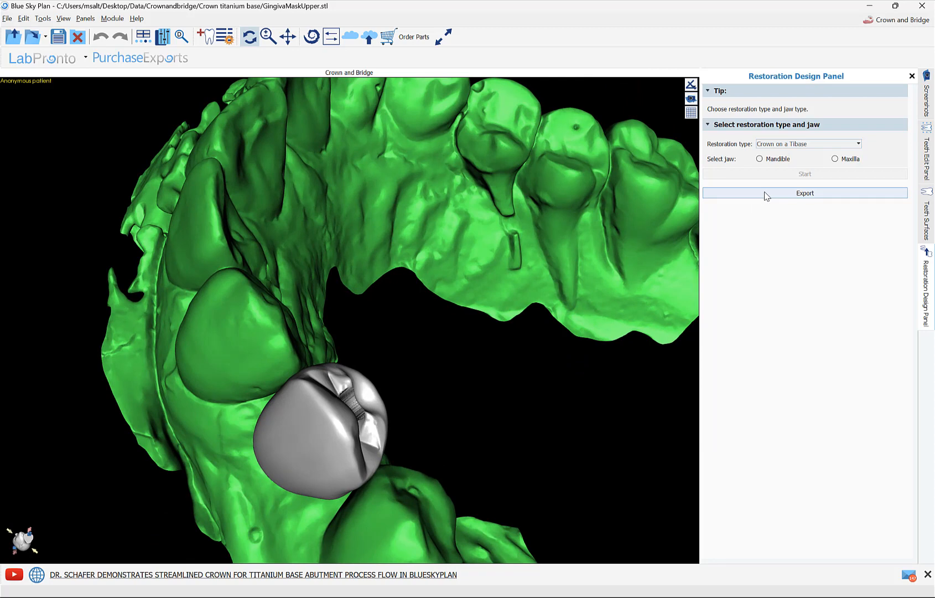
Step: Hide the generated maxillary custom crown and show the Modified Right Maxillary First Premolar surface to compare their occlusal shapes
{"action": "left_click", "coordinate": [926, 218]}
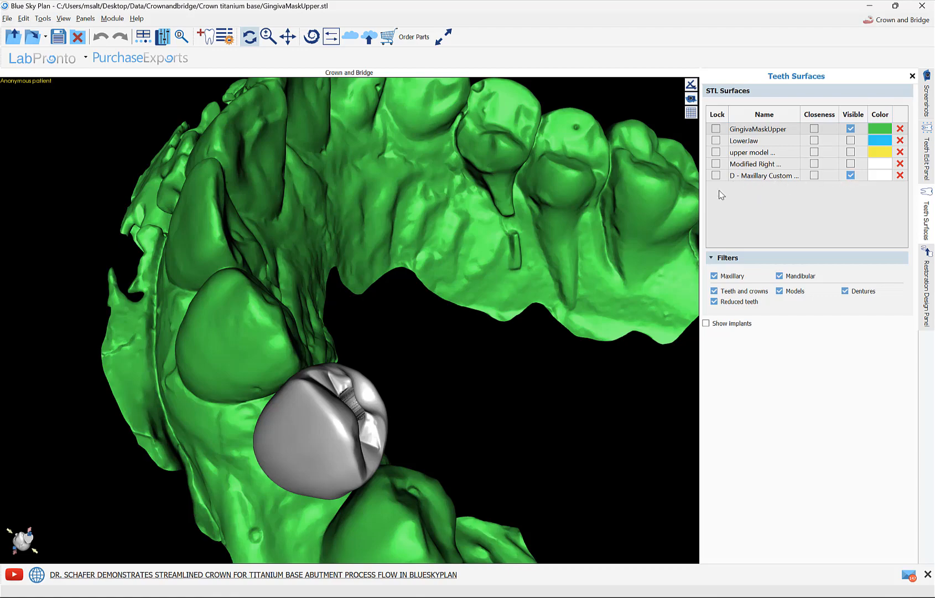
{"action": "left_click_drag", "start_coordinate": [503, 381], "coordinate": [403, 395]}
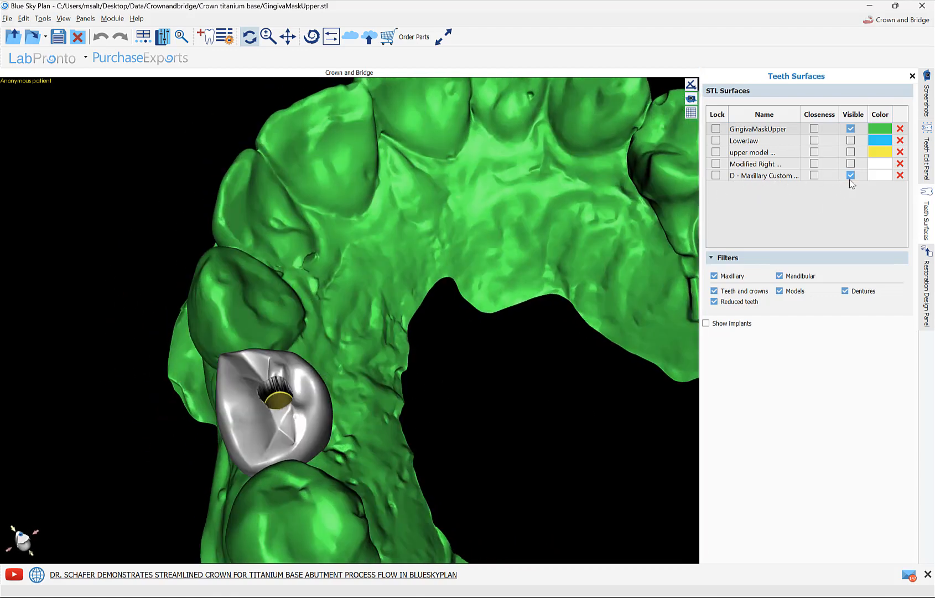
{"action": "left_click", "coordinate": [851, 175]}
{"action": "left_click", "coordinate": [850, 163]}
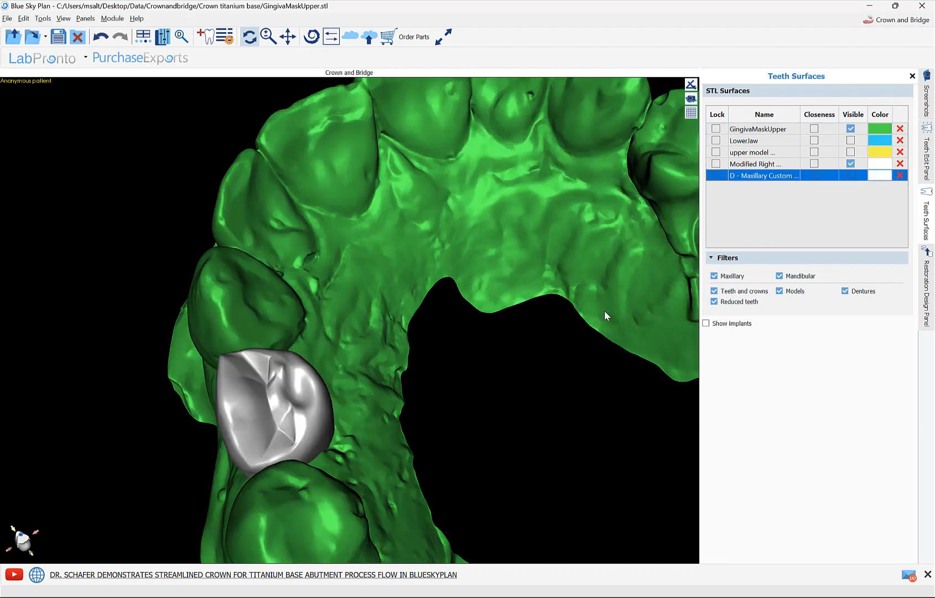
{"action": "left_click_drag", "start_coordinate": [604, 310], "coordinate": [472, 349]}
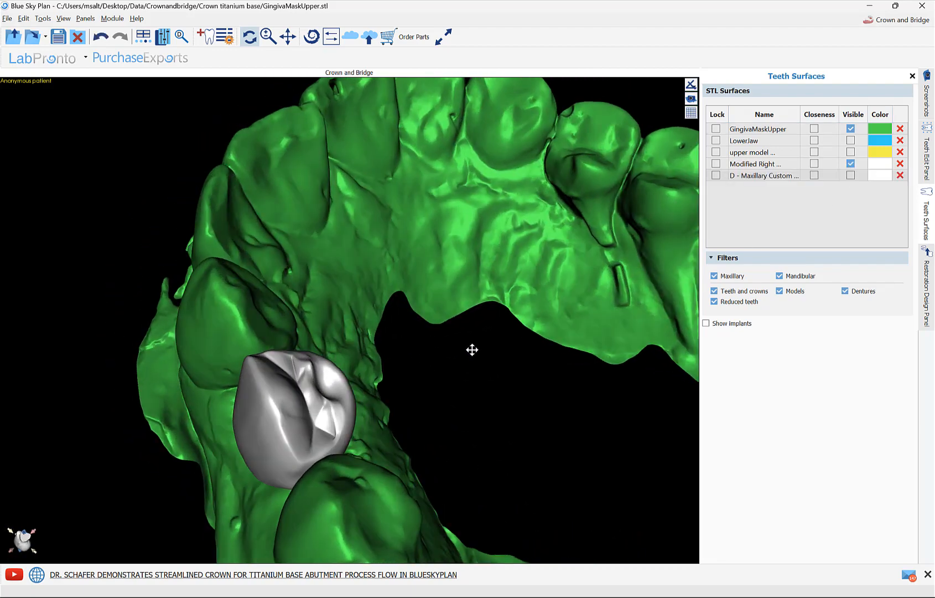
Step: Hide the Modified Right Maxillary First Premolar surface and show the D - Maxillary Custom Crown with its screw channel
{"action": "left_click", "coordinate": [851, 164]}
{"action": "left_click", "coordinate": [850, 175]}
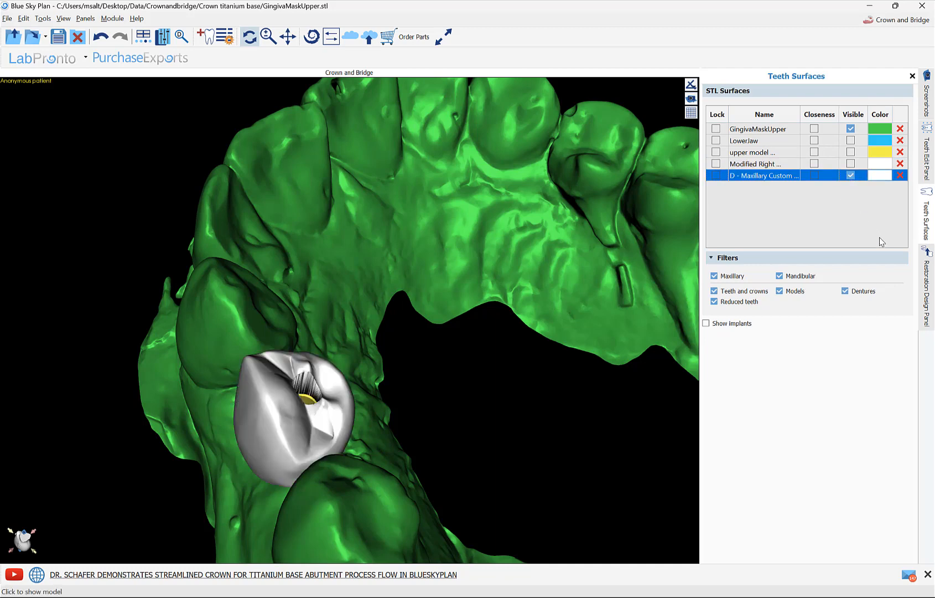
Step: Start exporting GingivaMaskUpper and D - Maxillary Custom Crown at High quality in STL format, as separated files to a folder
{"action": "left_click", "coordinate": [927, 280]}
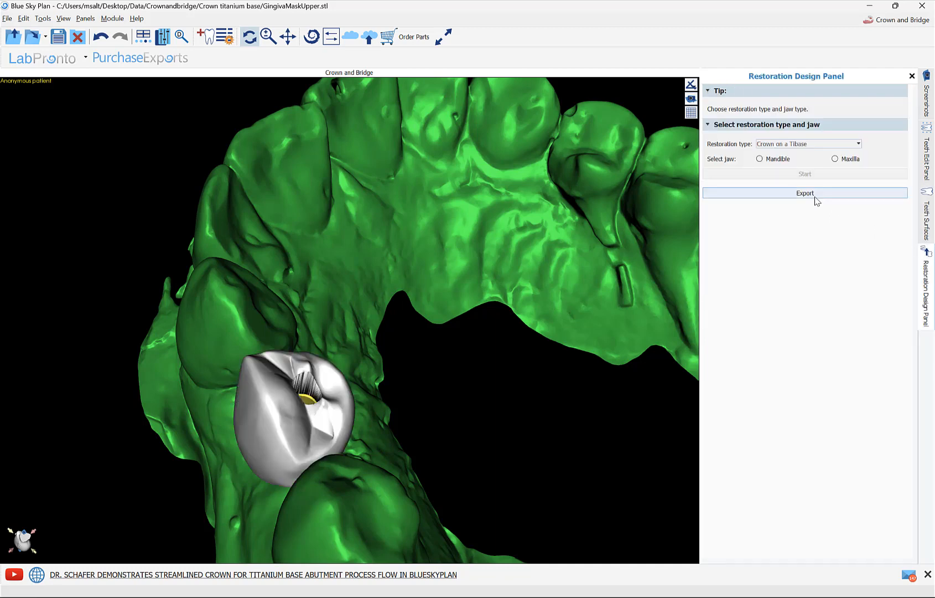
{"action": "left_click", "coordinate": [8, 20]}
{"action": "left_click", "coordinate": [32, 84]}
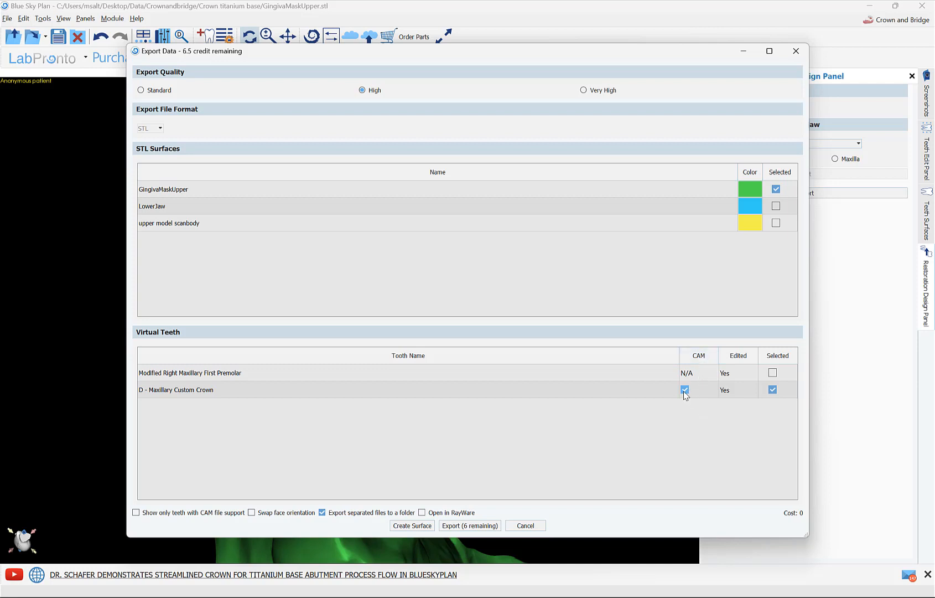
{"action": "left_click", "coordinate": [471, 526]}
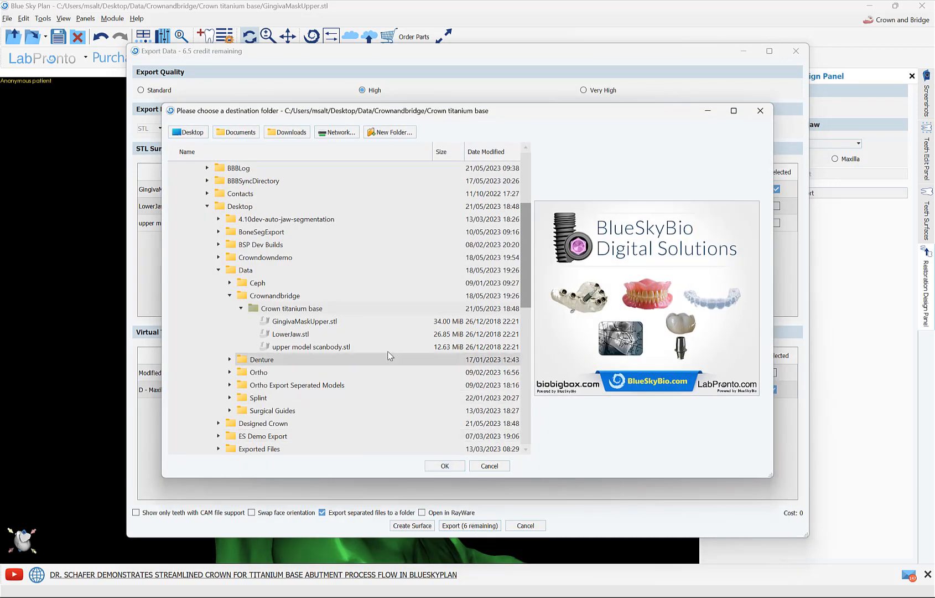
Step: Create a folder named CrownDemo on the Desktop and export the selected surfaces into it
{"action": "left_click", "coordinate": [191, 132]}
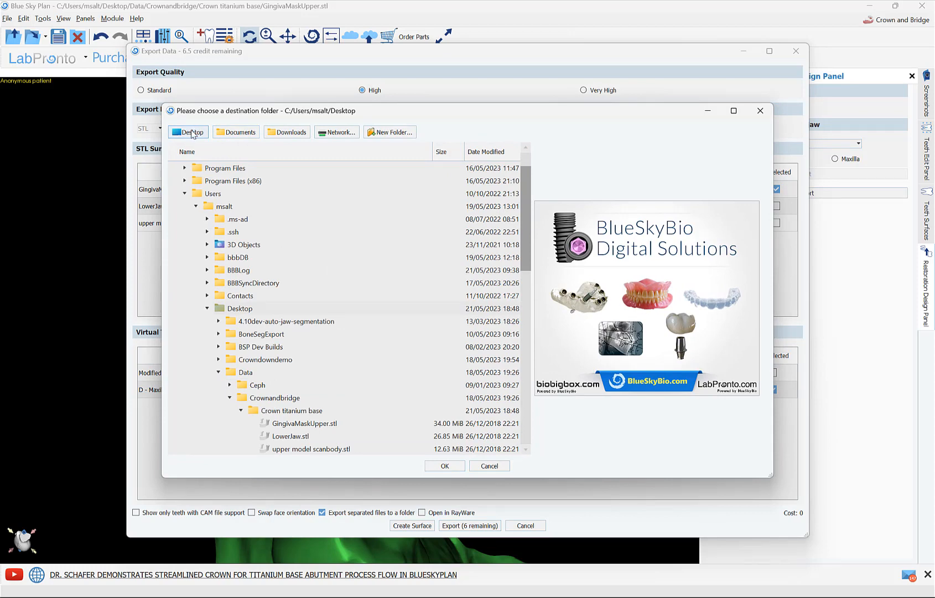
{"action": "left_click", "coordinate": [384, 133]}
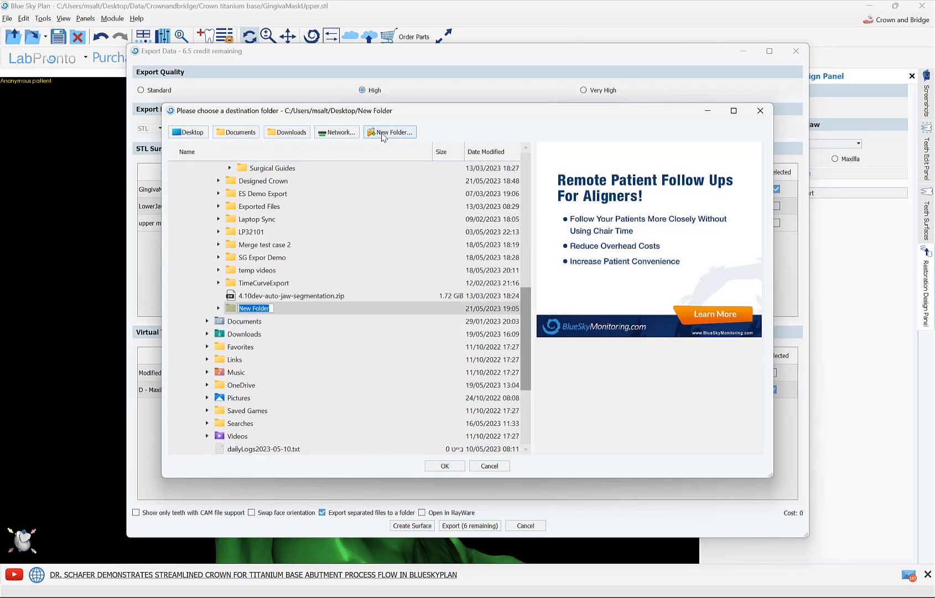
{"action": "type", "text": "Cr"}
{"action": "key", "text": "BackSpace"}
{"action": "key", "text": "BackSpace"}
{"action": "type", "text": "Ti"}
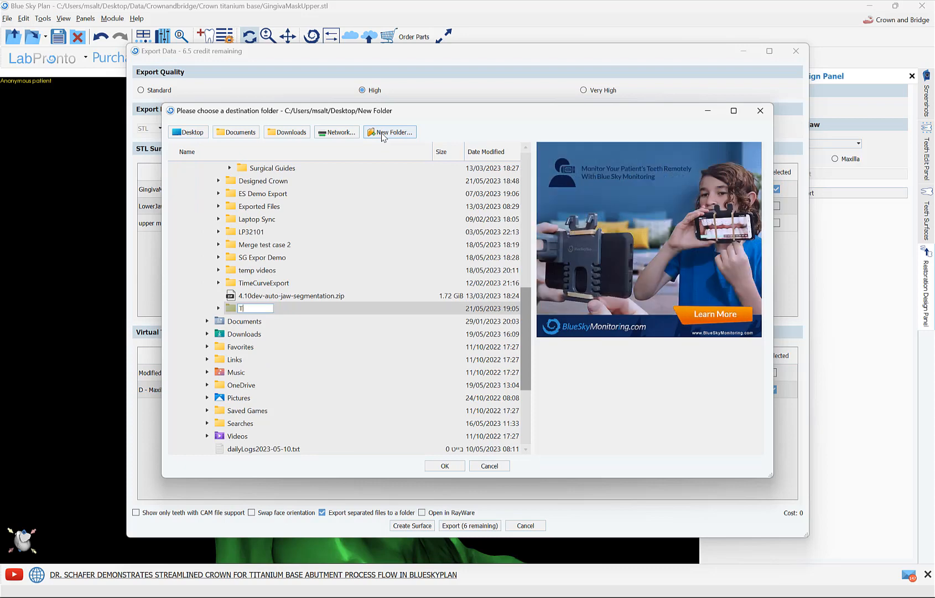
{"action": "type", "text": "CrownDemo"}
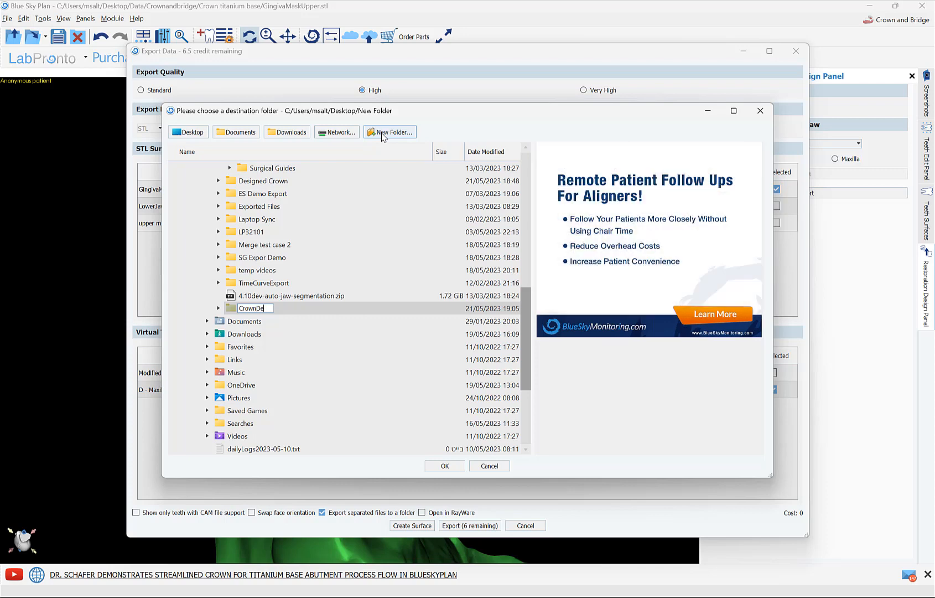
{"action": "key", "text": "Return"}
{"action": "double_click", "coordinate": [232, 308]}
{"action": "left_click", "coordinate": [436, 465]}
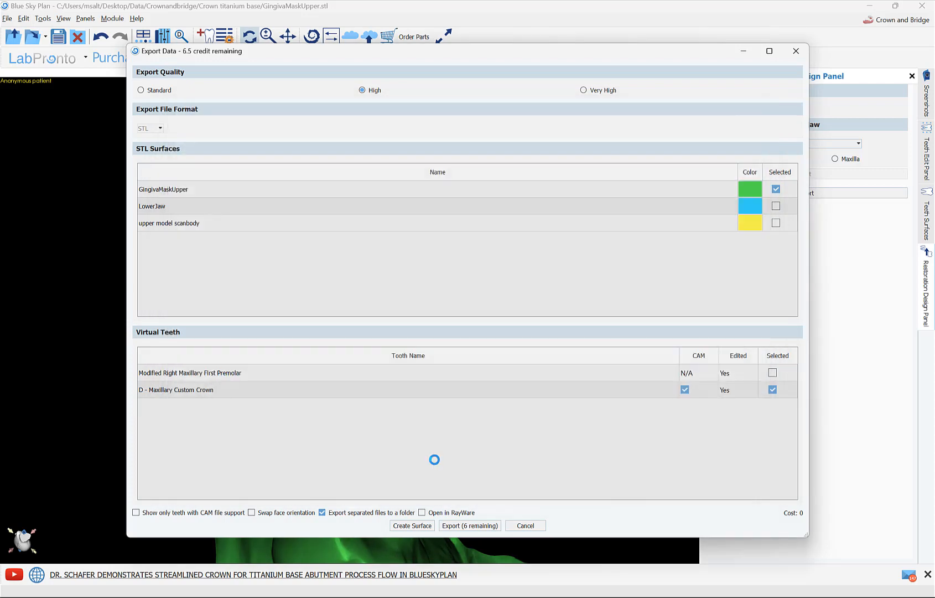